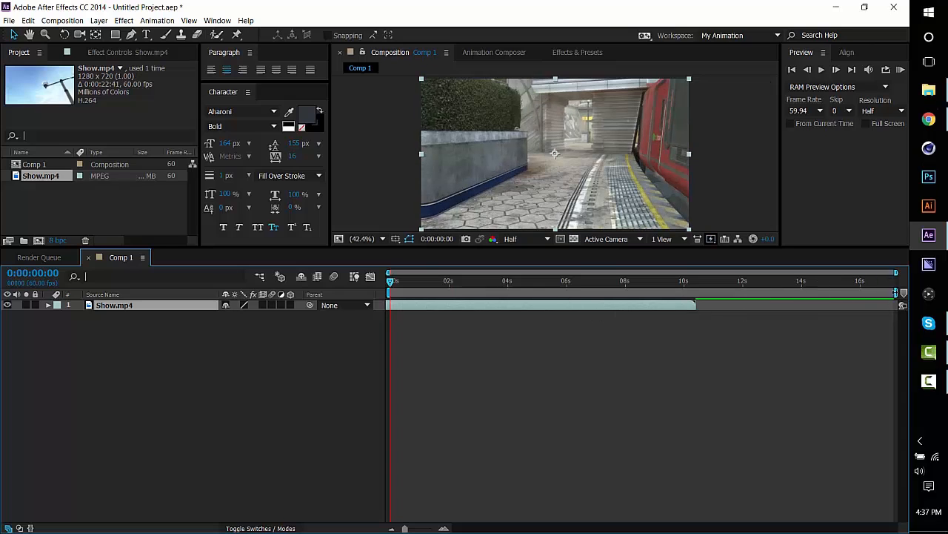
Shorten the work area to end just past 4 seconds and trim the composition to it.
{"action": "left_click_drag", "start_coordinate": [890, 293], "coordinate": [515, 294]}
{"action": "right_click", "coordinate": [513, 294]}
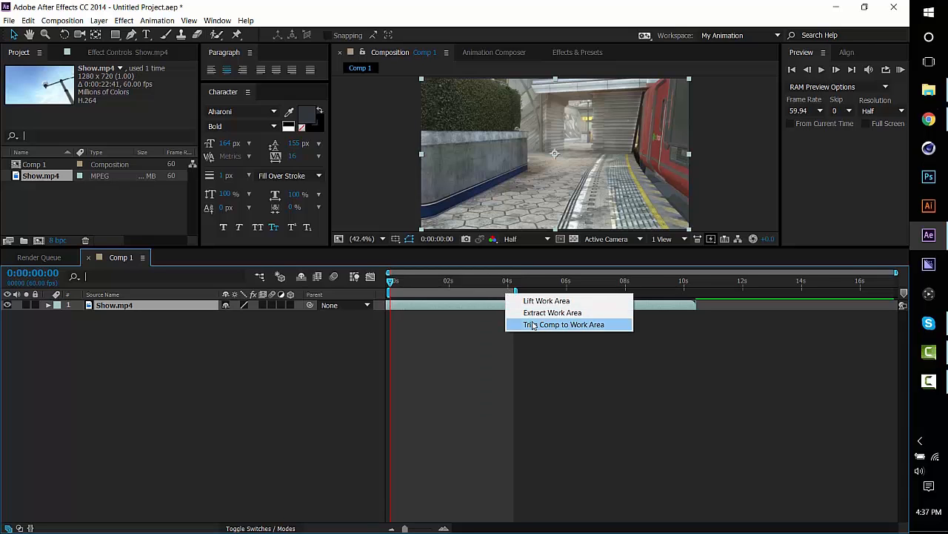
{"action": "left_click", "coordinate": [563, 322]}
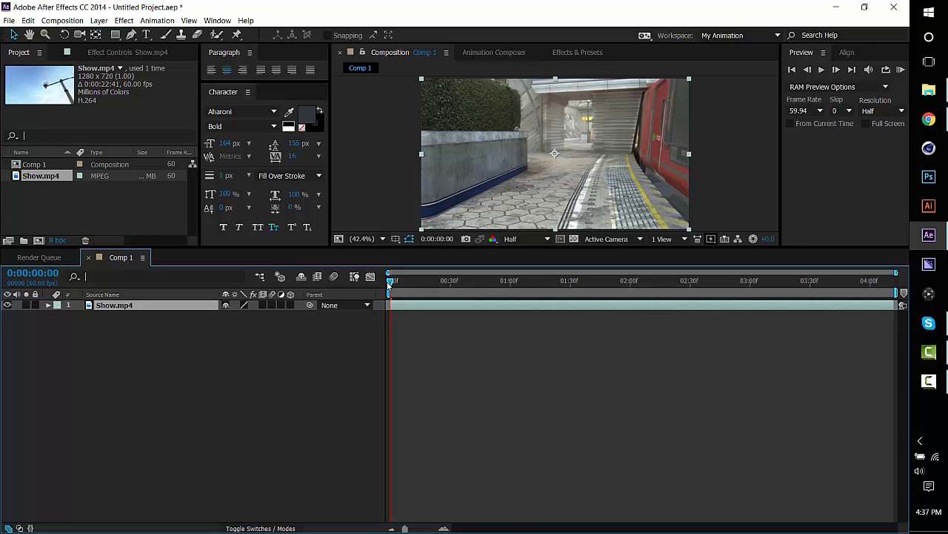
Run Track Camera on the Show.mp4 footage layer after scrubbing through the trimmed clip.
{"action": "left_click_drag", "start_coordinate": [391, 283], "coordinate": [919, 280]}
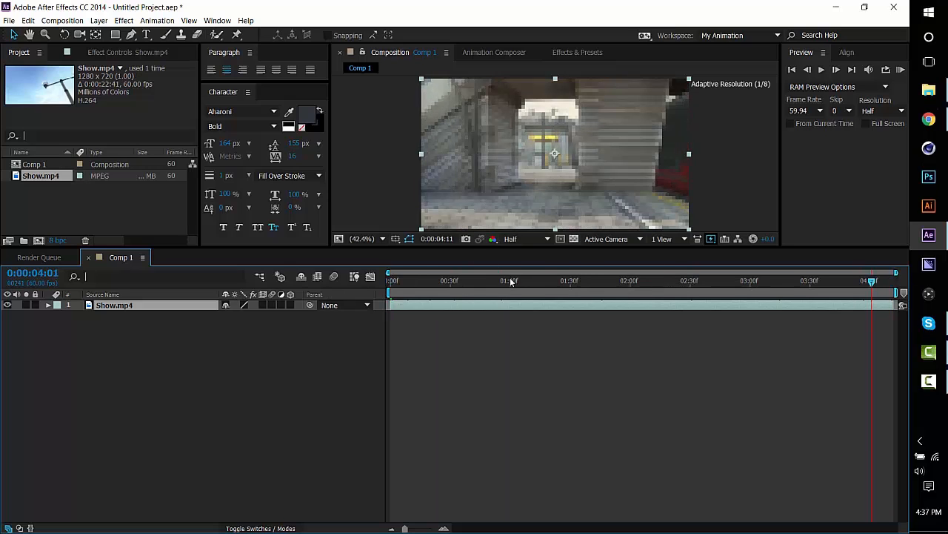
{"action": "left_click", "coordinate": [687, 280]}
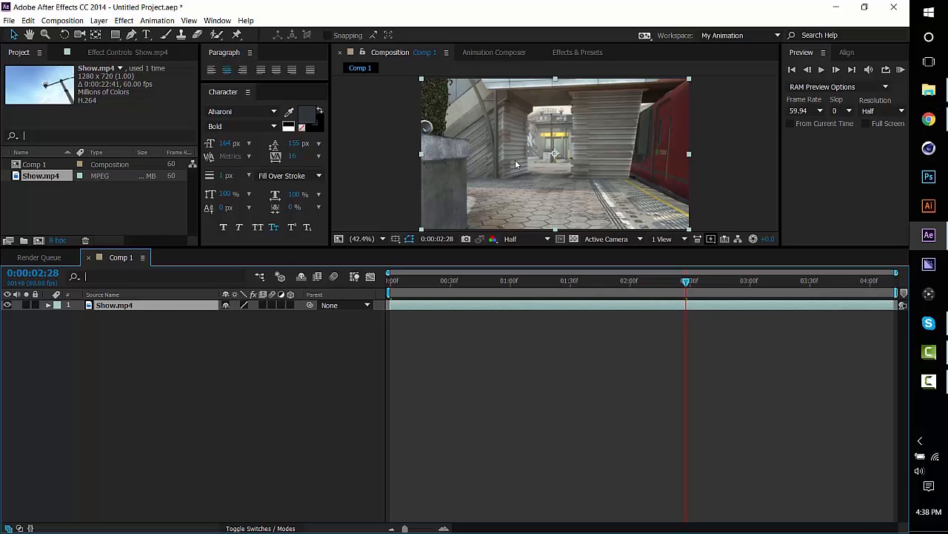
{"action": "right_click", "coordinate": [491, 152]}
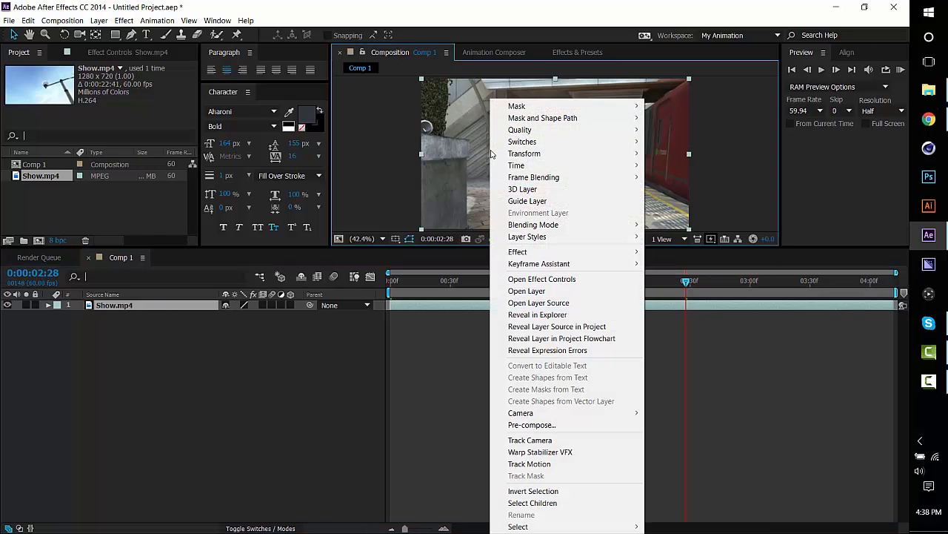
{"action": "left_click", "coordinate": [551, 445]}
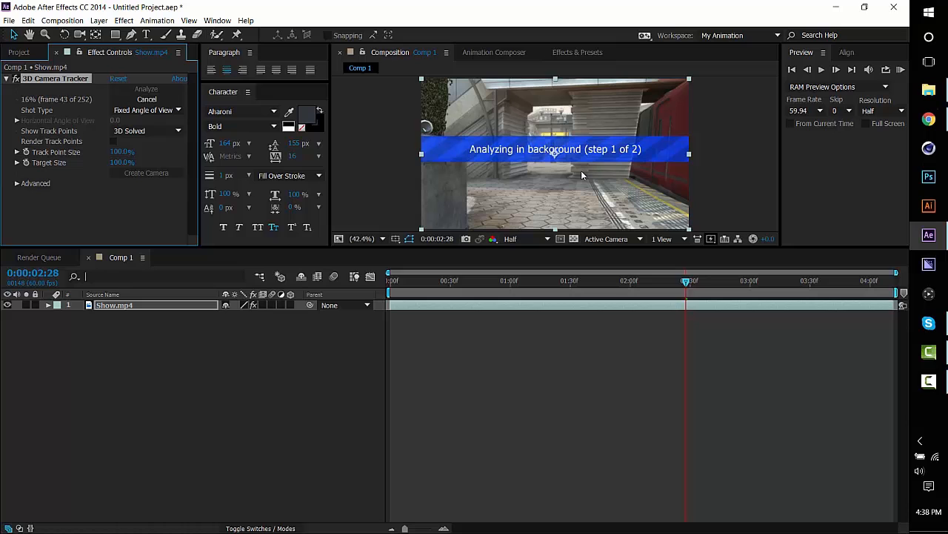
{"action": "left_click", "coordinate": [929, 380]}
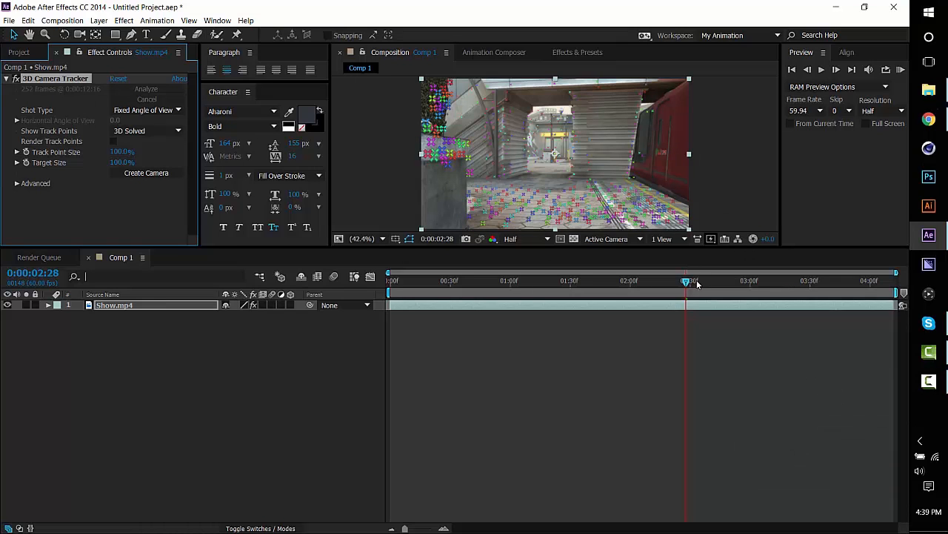
At 0:00:02:26, select four track points spread across the paved ground and create a solid and camera from them.
{"action": "left_click_drag", "start_coordinate": [688, 284], "coordinate": [662, 288]}
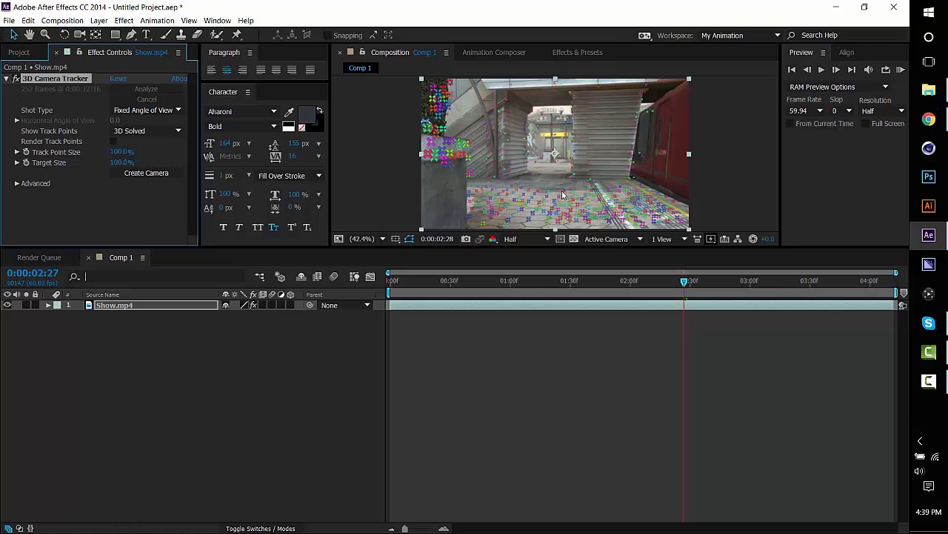
{"action": "left_click", "coordinate": [671, 267]}
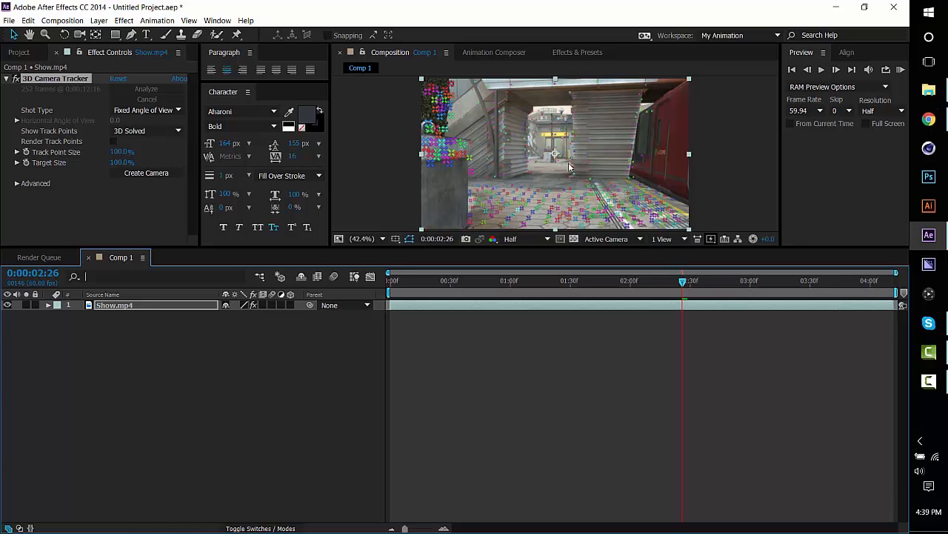
{"action": "left_click", "coordinate": [531, 193]}
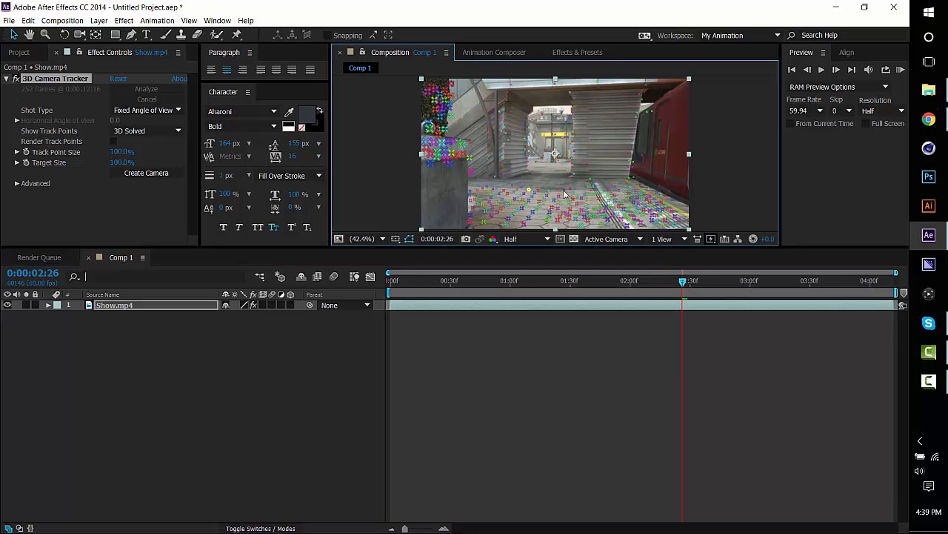
{"action": "left_click", "coordinate": [592, 191], "text": "shift"}
{"action": "left_click", "coordinate": [595, 218], "text": "shift"}
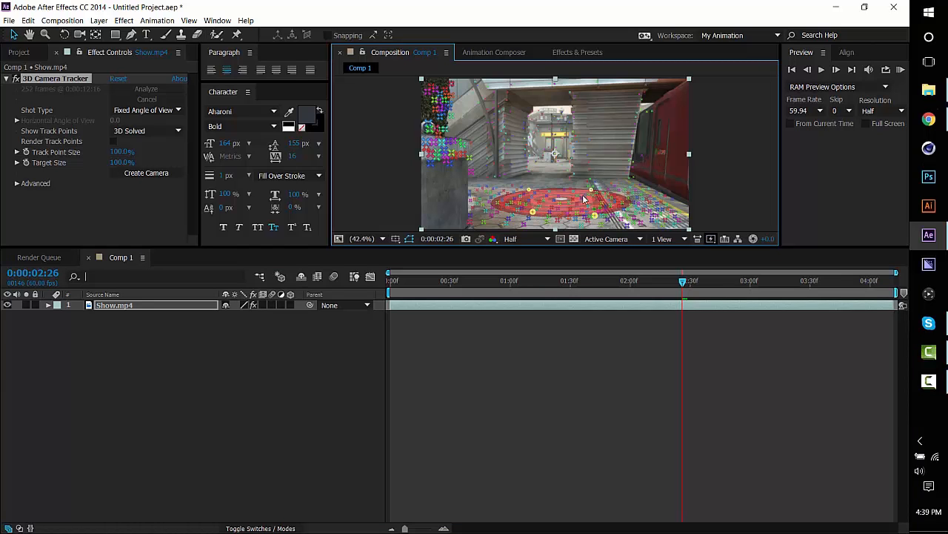
{"action": "right_click", "coordinate": [582, 201]}
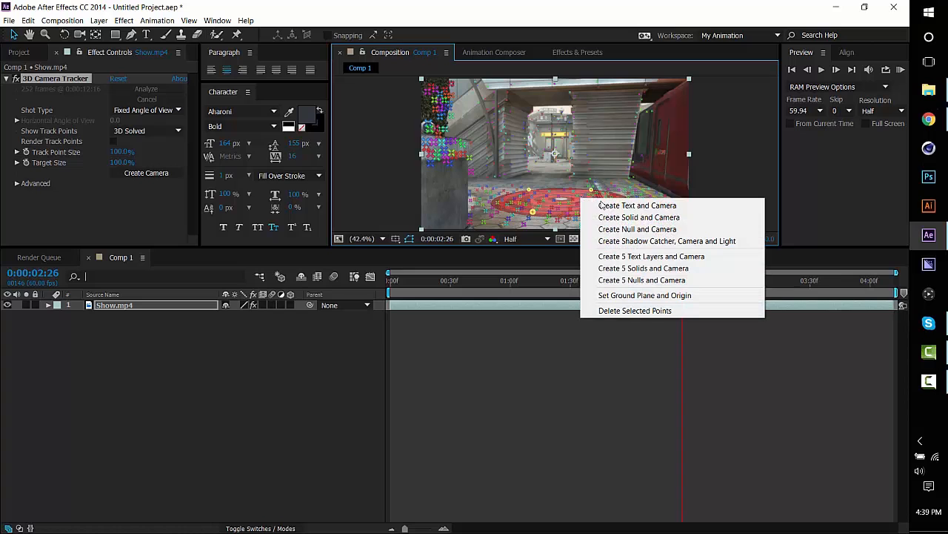
{"action": "left_click", "coordinate": [652, 219]}
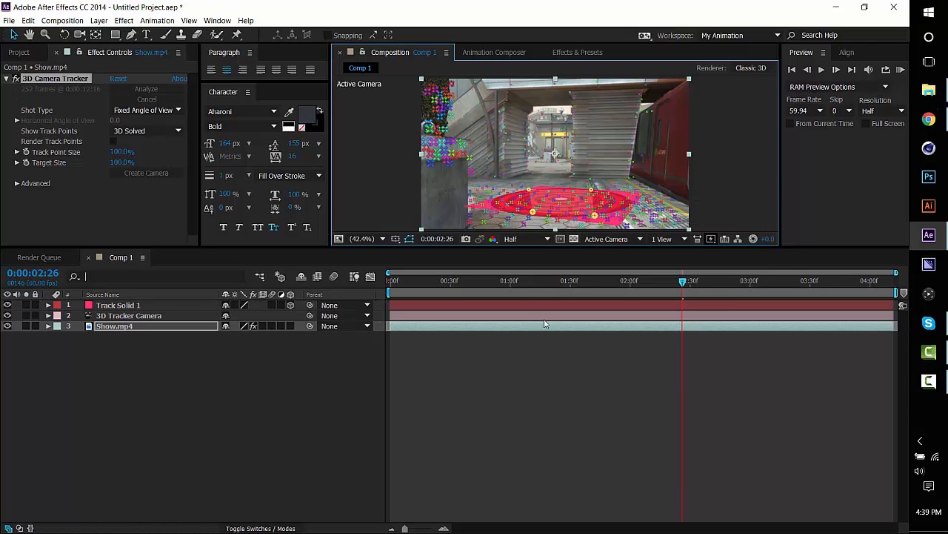
{"action": "left_click", "coordinate": [552, 366]}
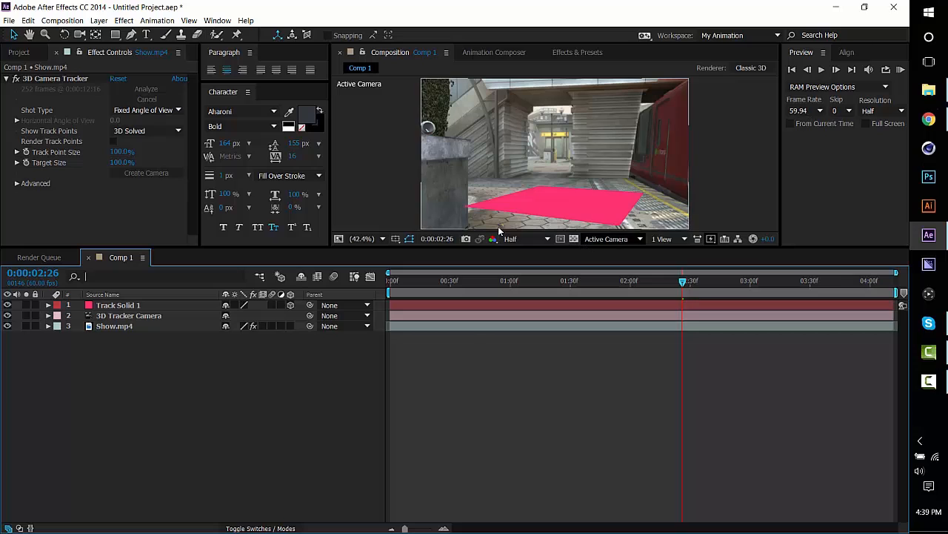
Add a text layer reading TUTORIAL over the footage and hide that layer.
{"action": "key", "text": "ctrl+t"}
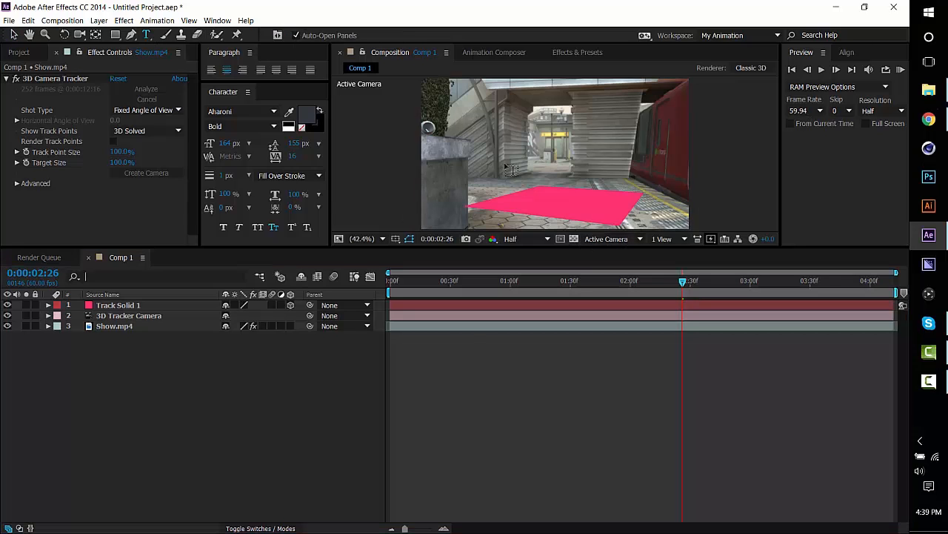
{"action": "left_click", "coordinate": [512, 169]}
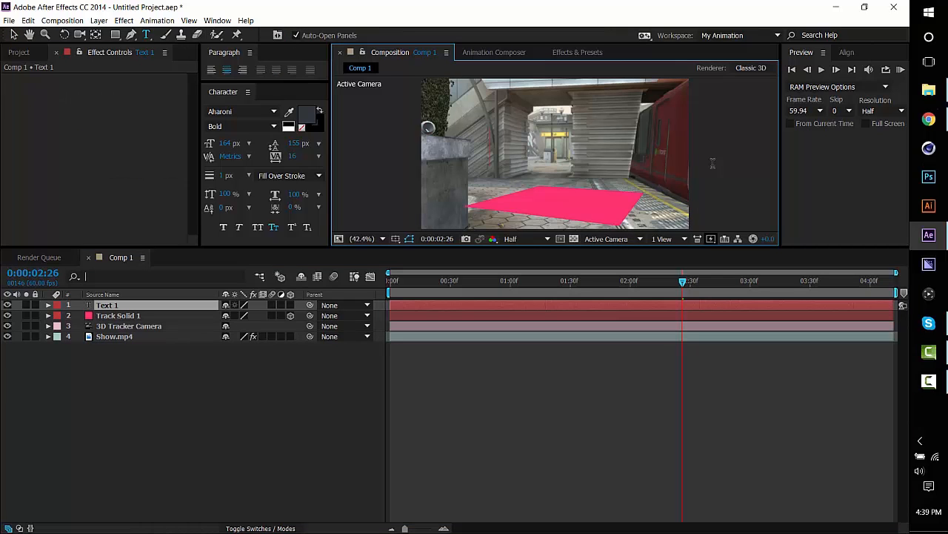
{"action": "type", "text": "TUTORIAL"}
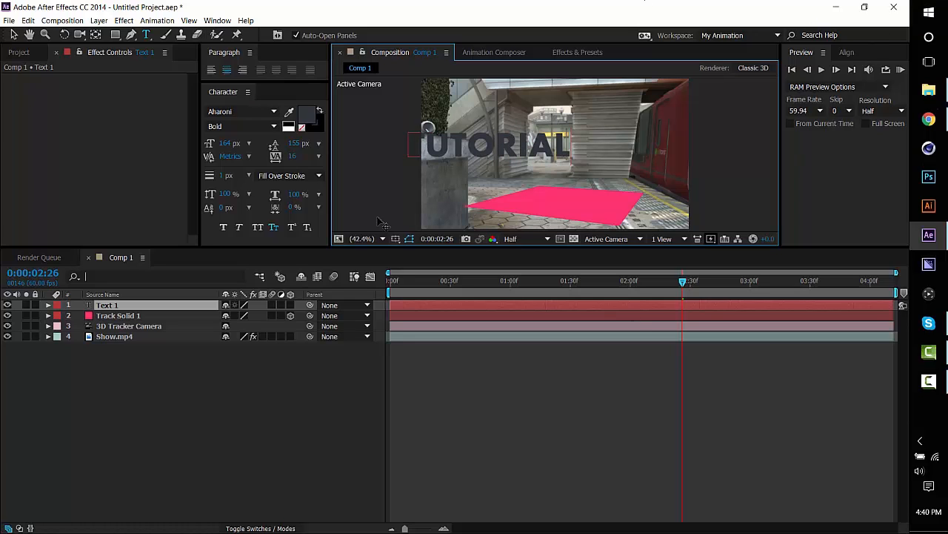
{"action": "left_click", "coordinate": [14, 35]}
{"action": "left_click", "coordinate": [7, 305]}
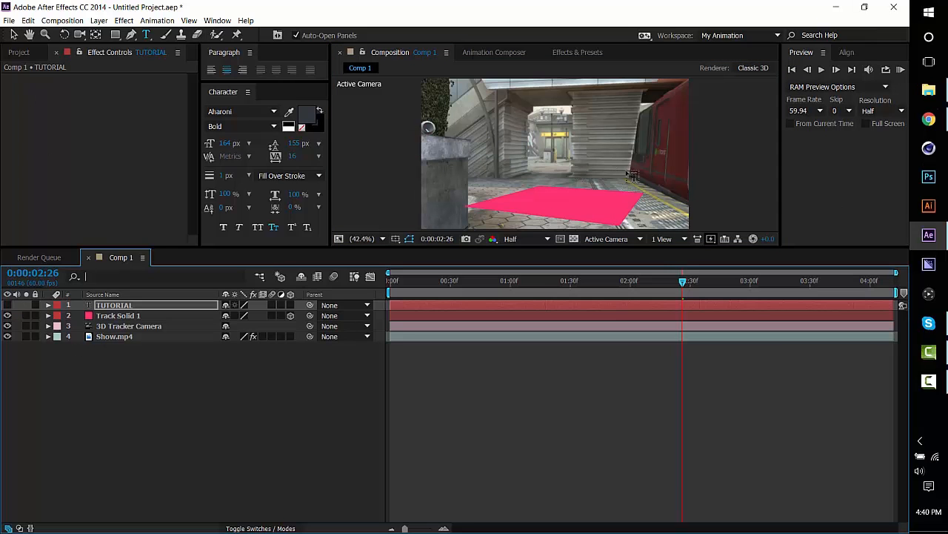
Create a new 1280 x 720 black solid layer named Element.
{"action": "left_click", "coordinate": [99, 20]}
{"action": "mouse_move", "coordinate": [303, 33]}
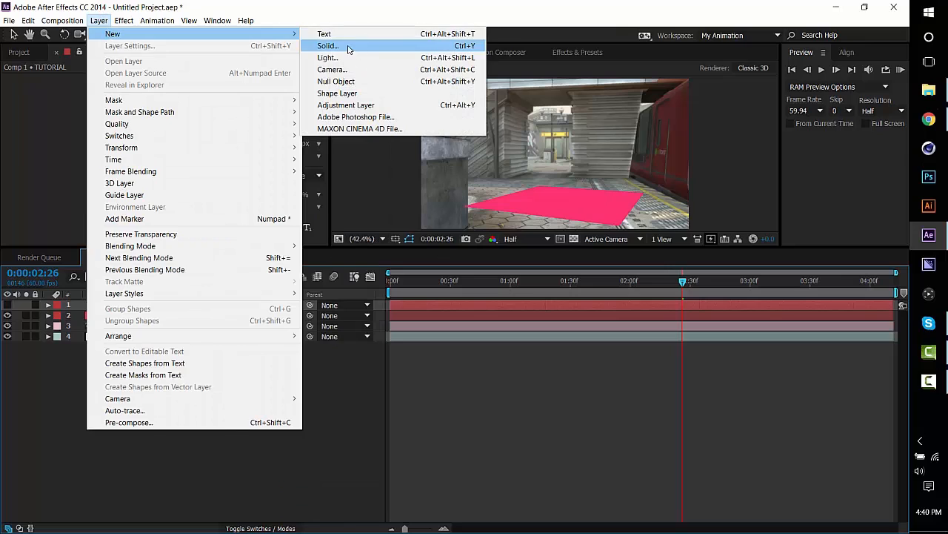
{"action": "left_click", "coordinate": [328, 46]}
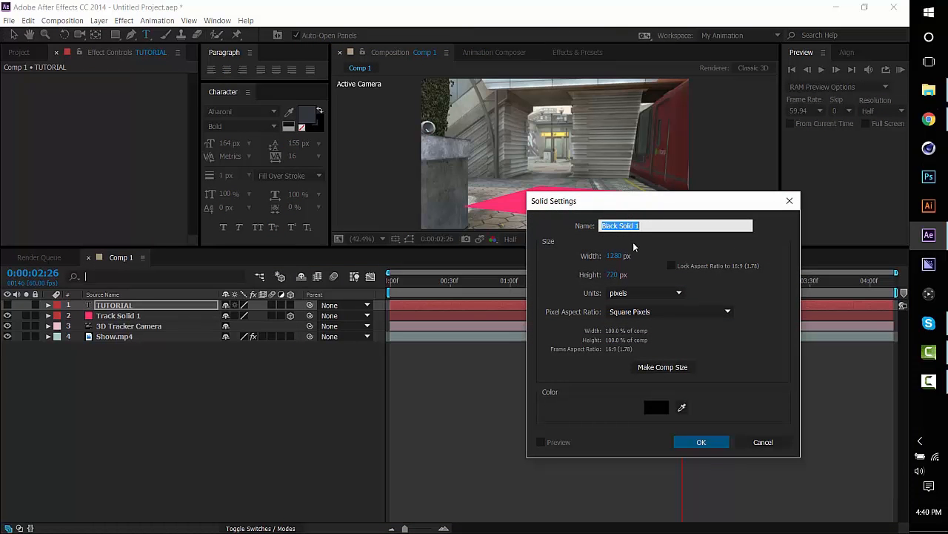
{"action": "type", "text": "Element"}
{"action": "left_click", "coordinate": [701, 442]}
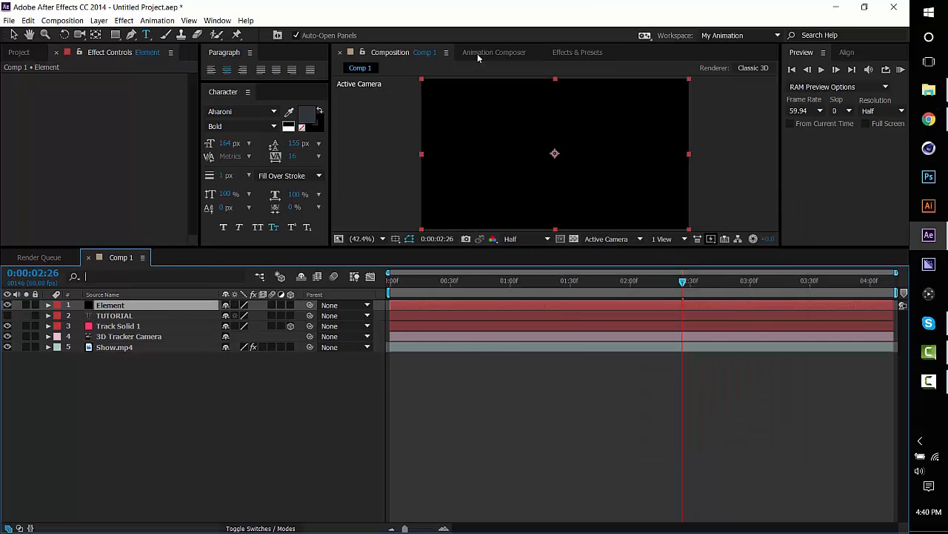
Find the Video Copilot Element effect and apply it to the Element solid.
{"action": "left_click", "coordinate": [598, 52]}
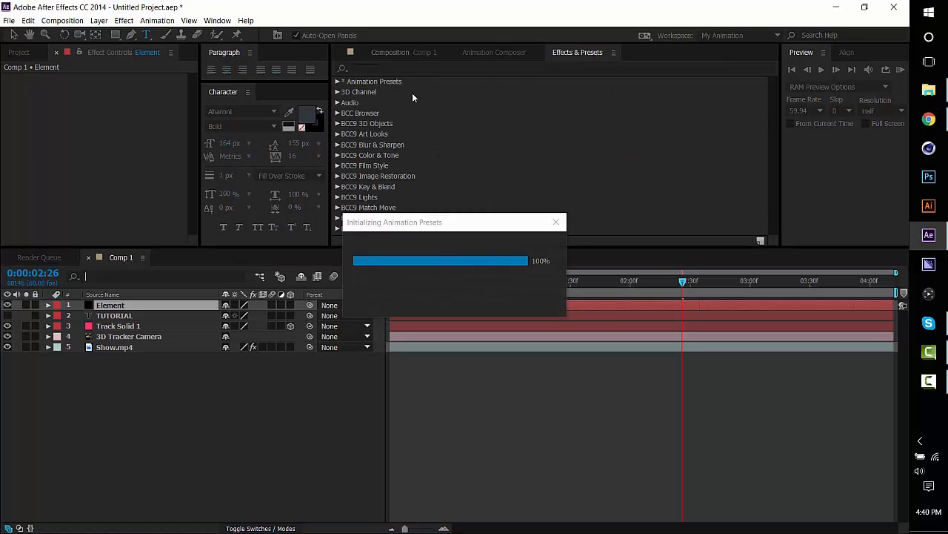
{"action": "left_click", "coordinate": [423, 66]}
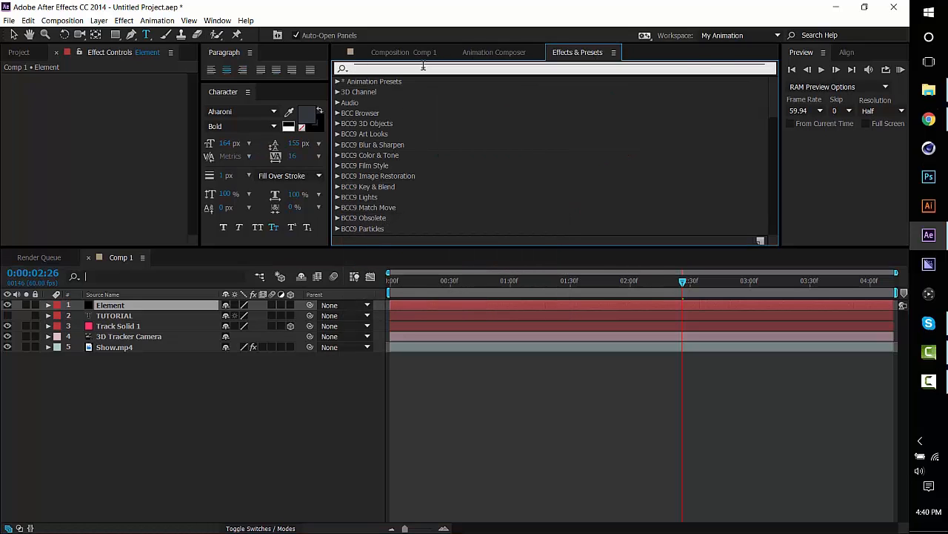
{"action": "type", "text": "element"}
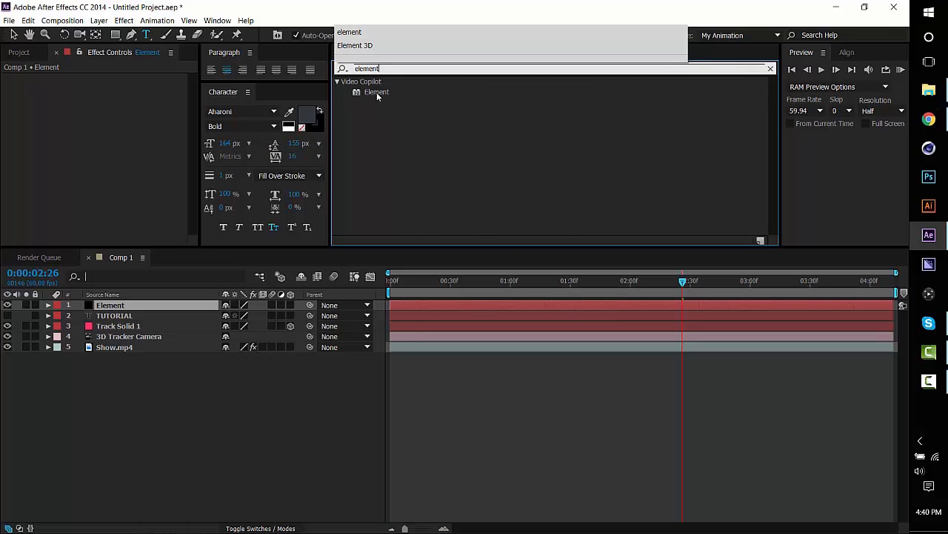
{"action": "left_click_drag", "start_coordinate": [376, 92], "coordinate": [438, 310]}
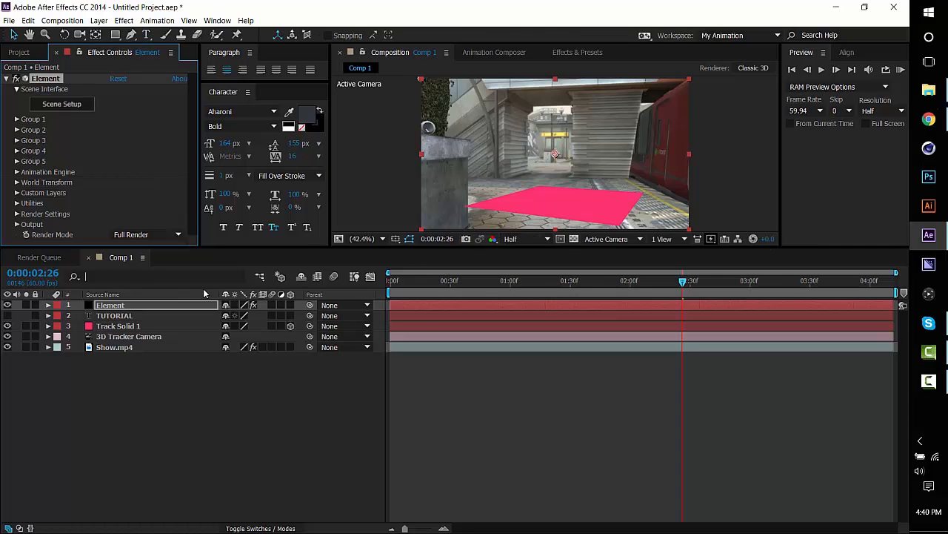
Hide the Track Solid 1 layer and reveal its Position property.
{"action": "left_click", "coordinate": [8, 325]}
{"action": "left_click", "coordinate": [8, 315]}
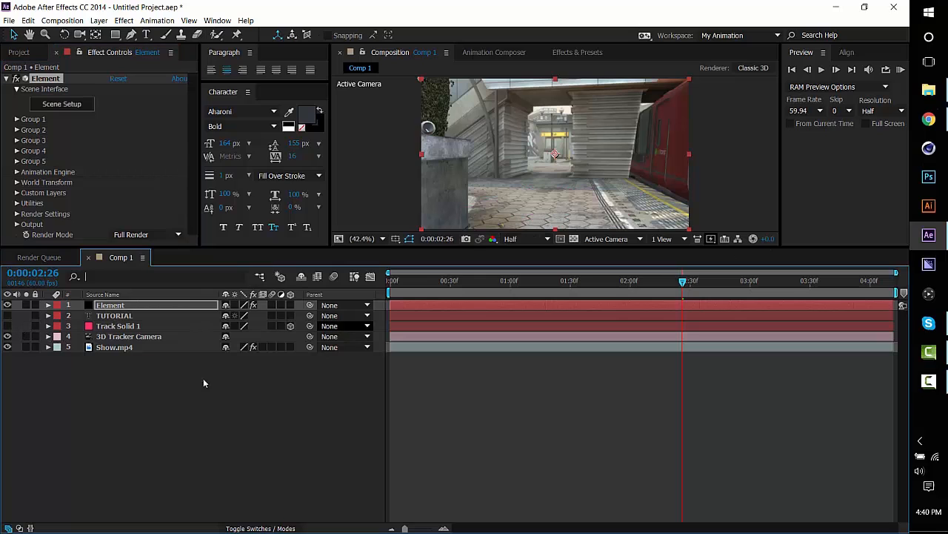
{"action": "left_click", "coordinate": [137, 319]}
{"action": "left_click", "coordinate": [433, 325]}
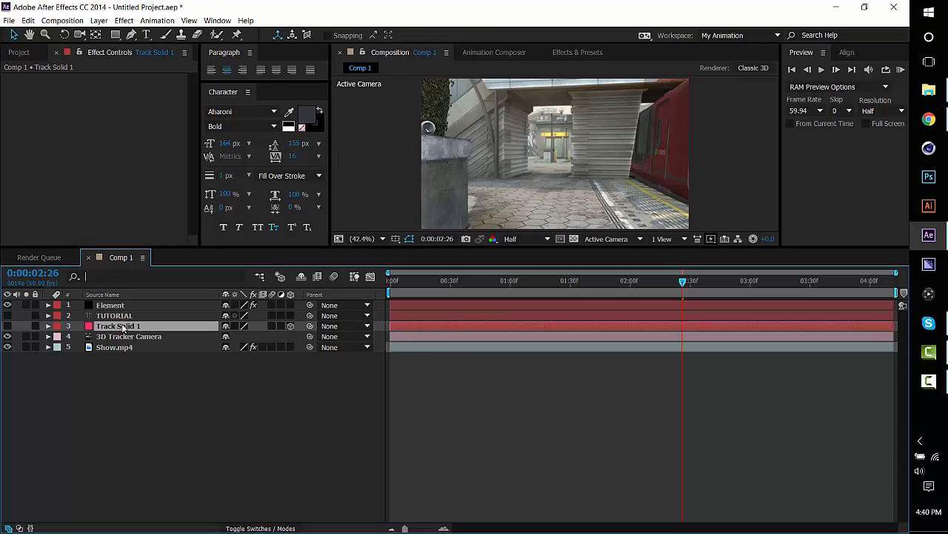
{"action": "key", "text": "p"}
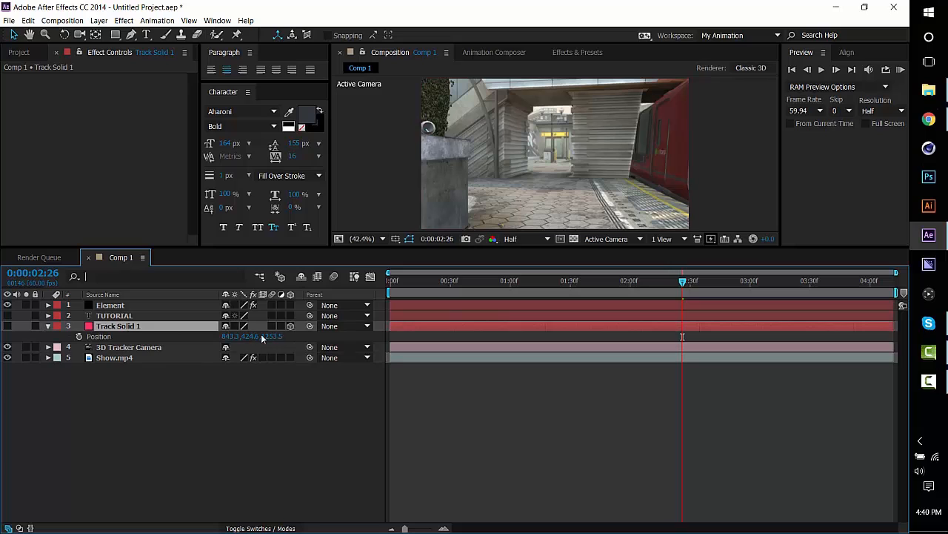
In the Element effect's custom text and masks settings, set Path Layer 1 to the TUTORIAL layer.
{"action": "left_click", "coordinate": [415, 303]}
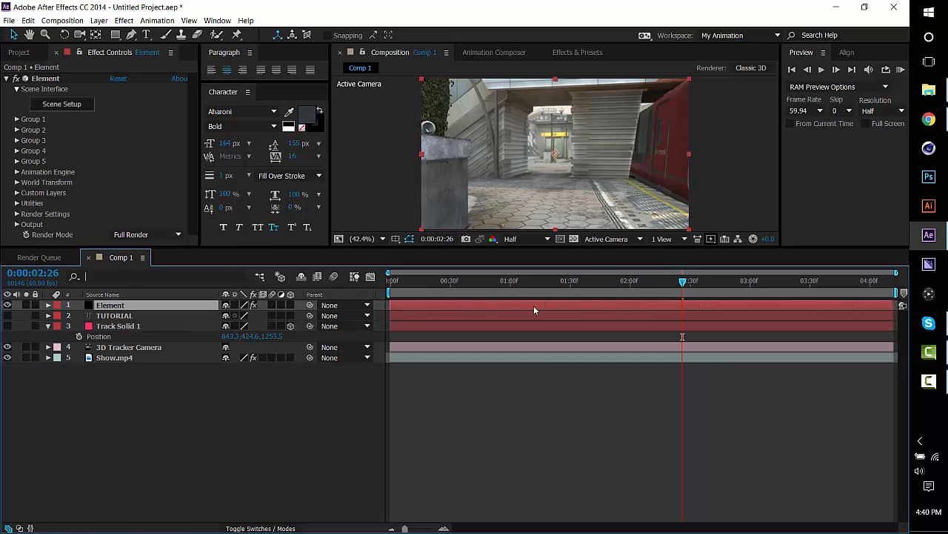
{"action": "left_click", "coordinate": [17, 193]}
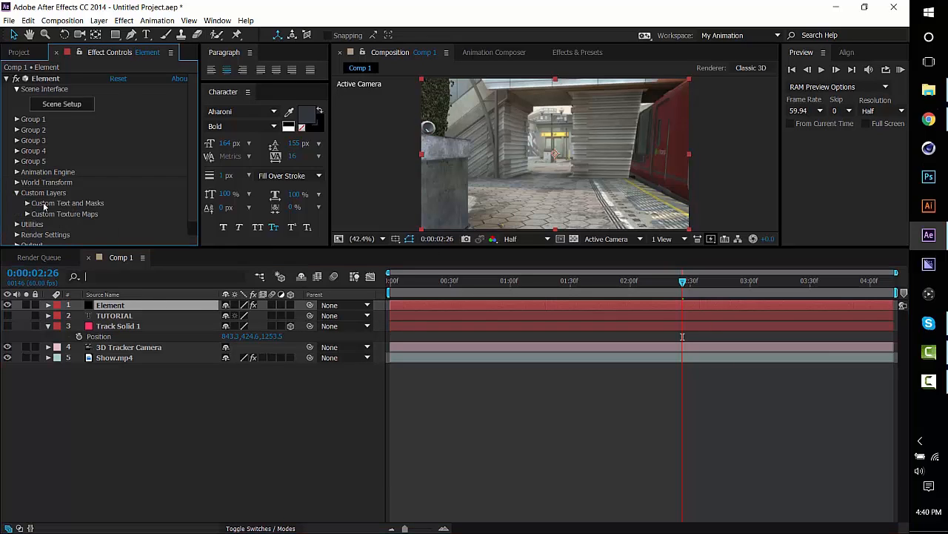
{"action": "left_click", "coordinate": [27, 203]}
{"action": "scroll", "coordinate": [30, 207], "scroll_direction": "down", "scroll_amount": 3}
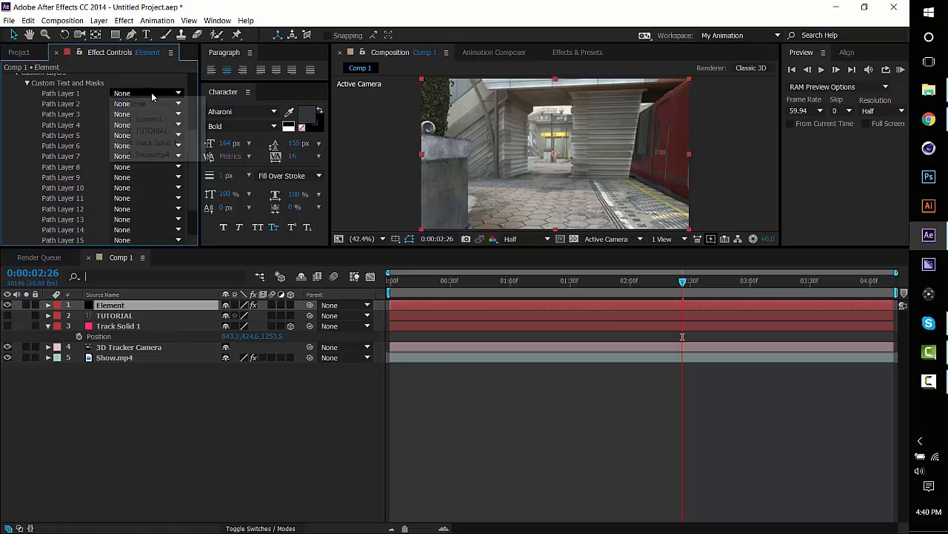
{"action": "left_click", "coordinate": [154, 94]}
{"action": "left_click", "coordinate": [163, 130]}
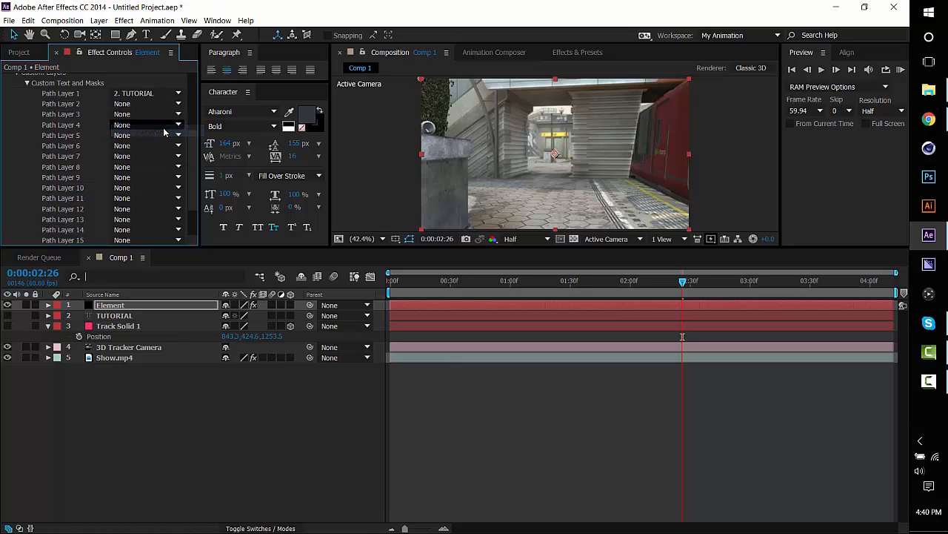
{"action": "left_click", "coordinate": [28, 85]}
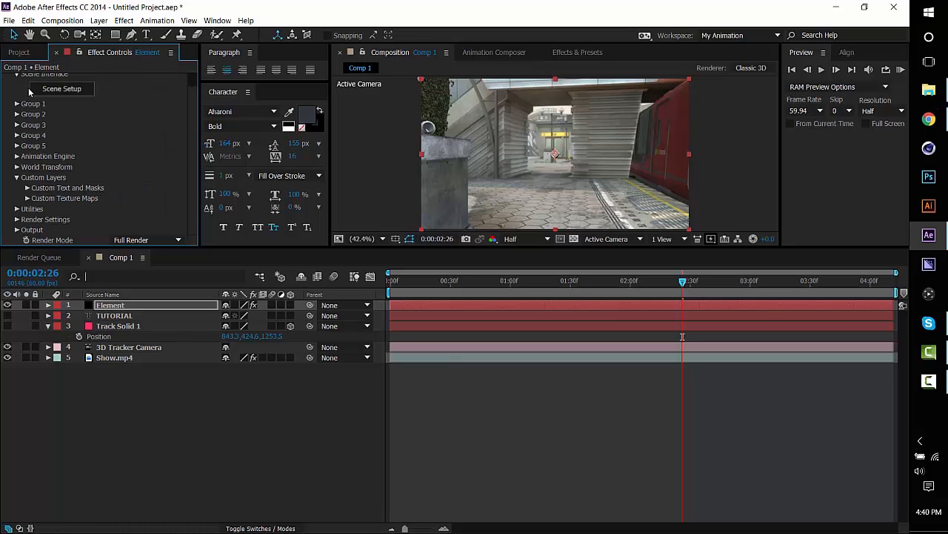
In the Element effect's custom texture maps, set Layer 1 to the Show.mp4 footage and collapse the custom layers settings.
{"action": "left_click", "coordinate": [27, 198]}
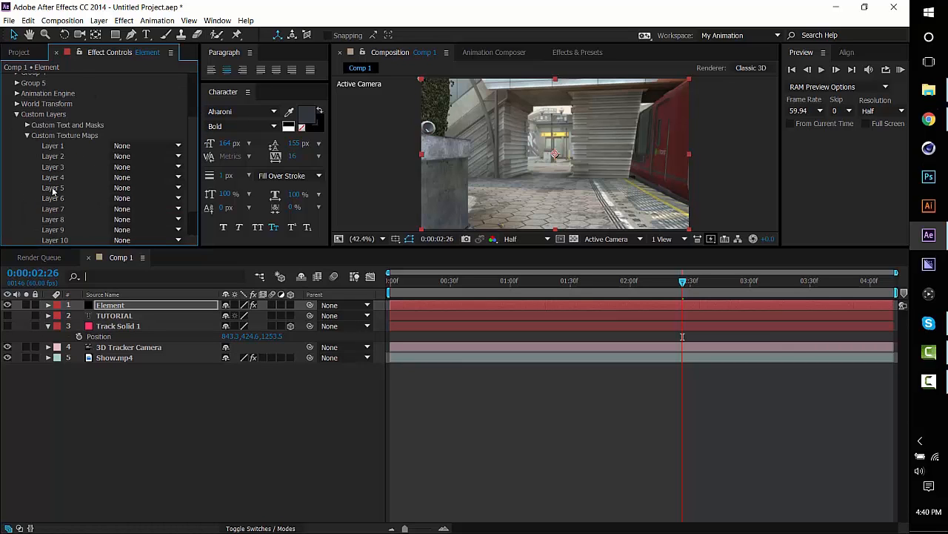
{"action": "left_click", "coordinate": [156, 145]}
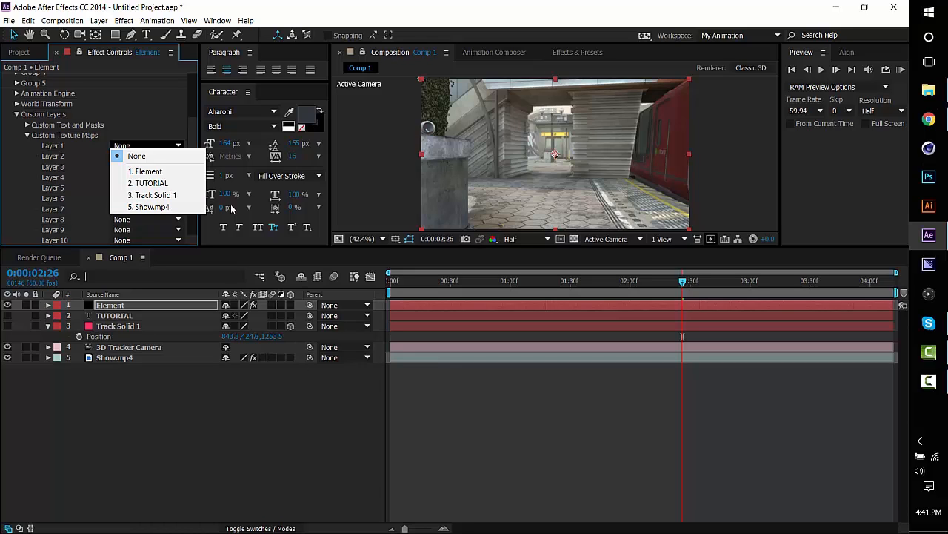
{"action": "left_click", "coordinate": [160, 207]}
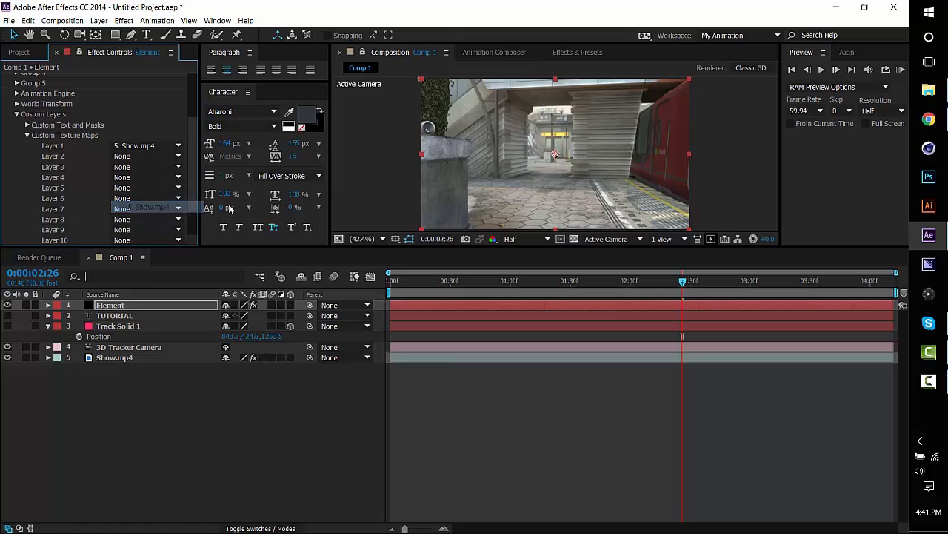
{"action": "left_click", "coordinate": [27, 137]}
{"action": "left_click", "coordinate": [16, 178]}
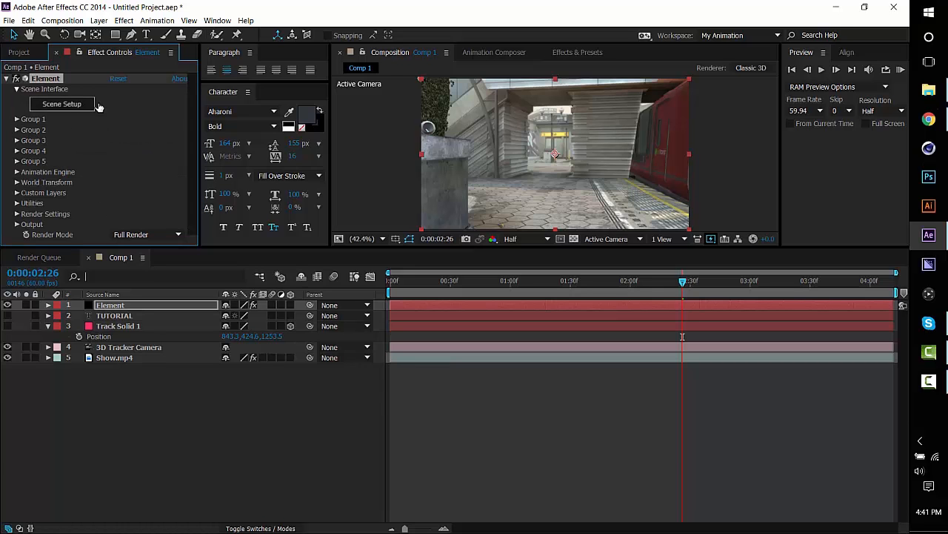
Open Element's Scene Setup and extrude the TUTORIAL text into a 3D model.
{"action": "left_click", "coordinate": [62, 104]}
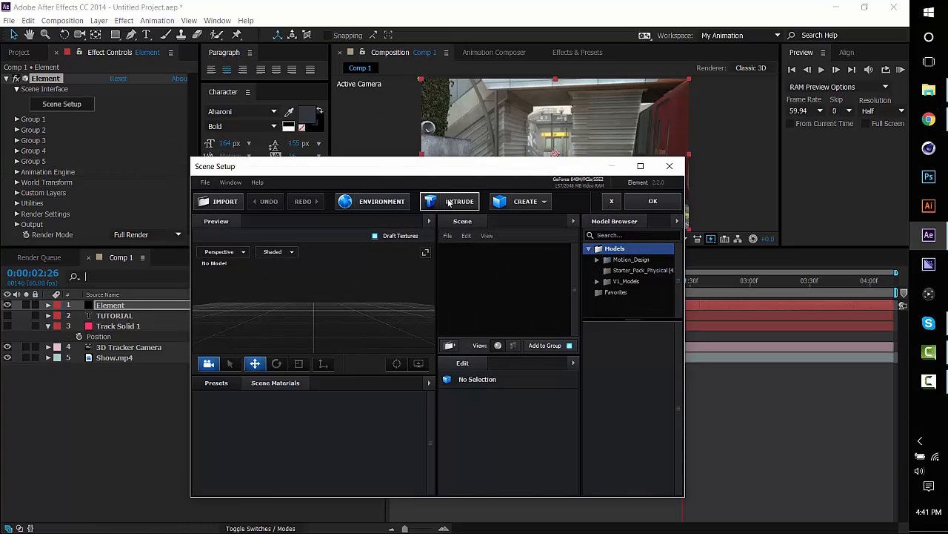
{"action": "left_click", "coordinate": [449, 202]}
{"action": "left_click_drag", "start_coordinate": [416, 294], "coordinate": [353, 286]}
{"action": "left_click", "coordinate": [271, 383]}
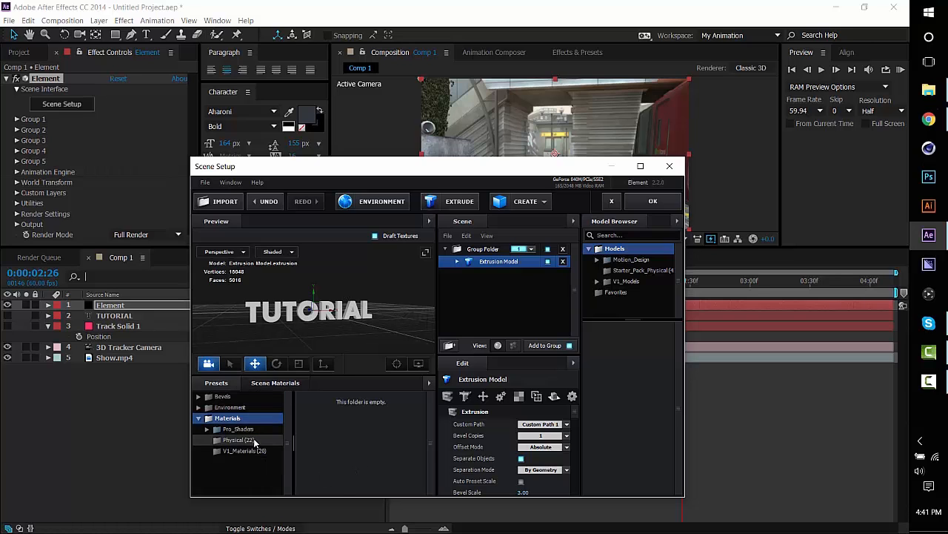
Apply the white material below Plastic_White from the Physical presets to the extruded text and accept the scene setup.
{"action": "left_click", "coordinate": [258, 438]}
{"action": "left_click", "coordinate": [248, 450]}
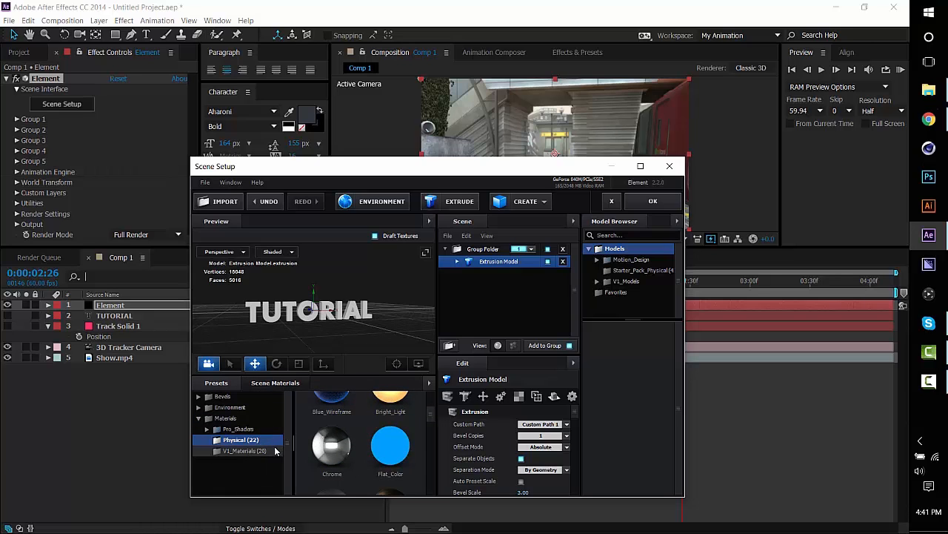
{"action": "left_click", "coordinate": [275, 439]}
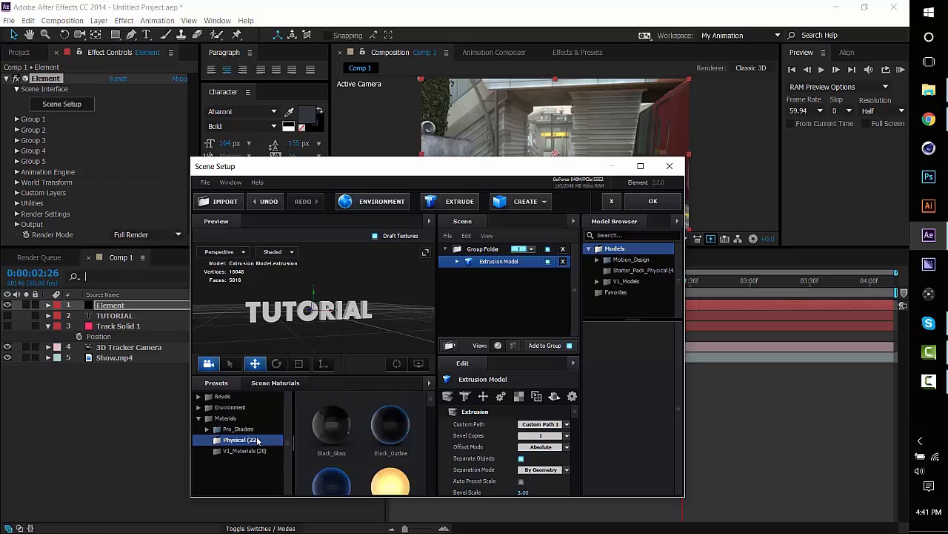
{"action": "scroll", "coordinate": [401, 429], "scroll_direction": "down", "scroll_amount": 5}
{"action": "scroll", "coordinate": [400, 430], "scroll_direction": "up", "scroll_amount": 1}
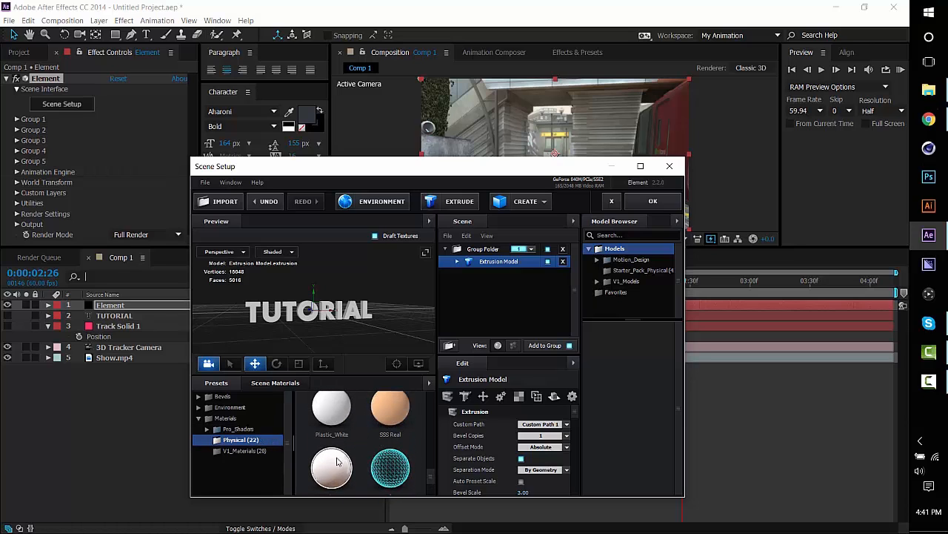
{"action": "left_click_drag", "start_coordinate": [335, 459], "coordinate": [304, 319]}
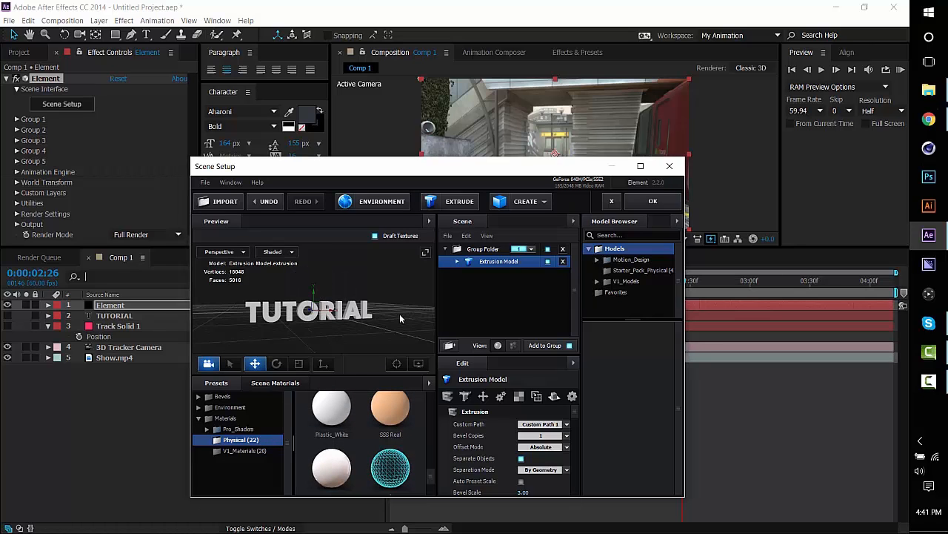
{"action": "left_click", "coordinate": [639, 201]}
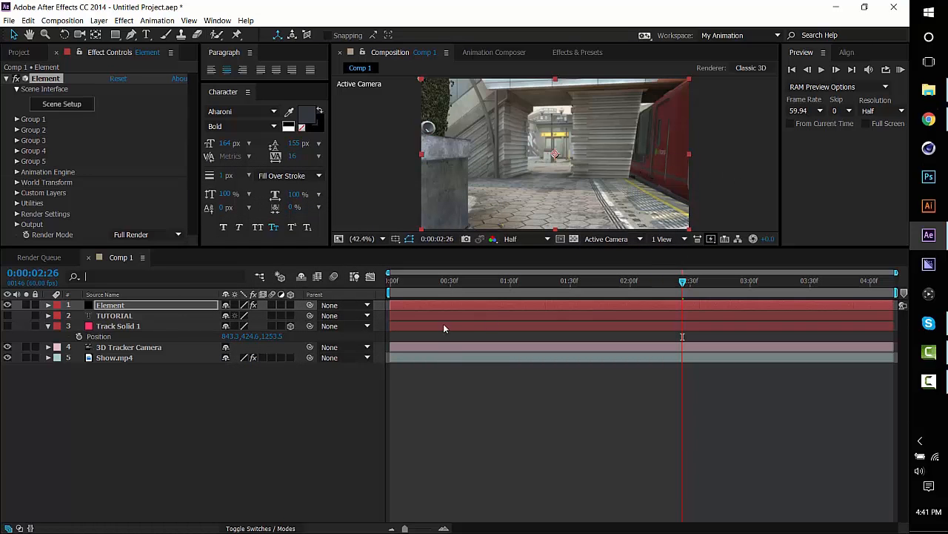
Move the current time to 0:00:01:23 and show the Track Solid 1 layer.
{"action": "left_click", "coordinate": [589, 283]}
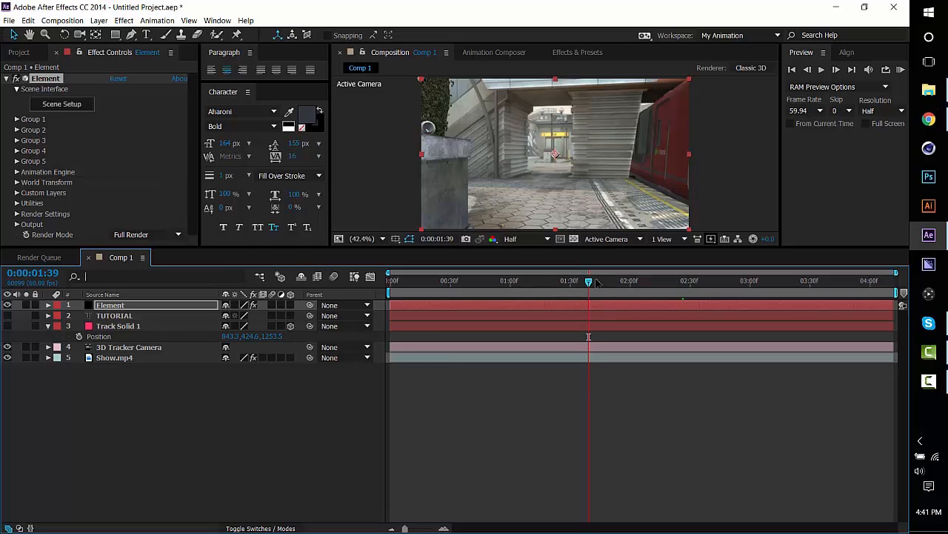
{"action": "left_click", "coordinate": [576, 291]}
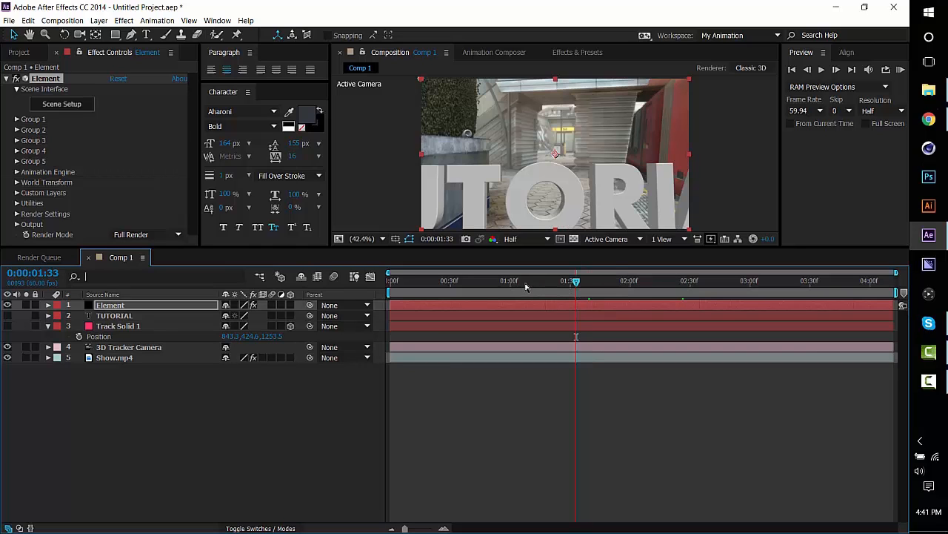
{"action": "left_click", "coordinate": [557, 287]}
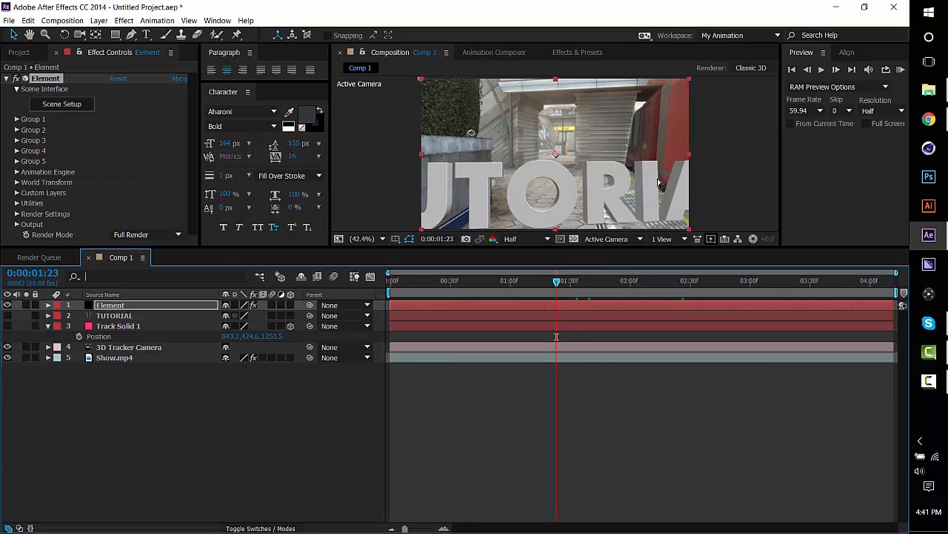
{"action": "left_click", "coordinate": [8, 327]}
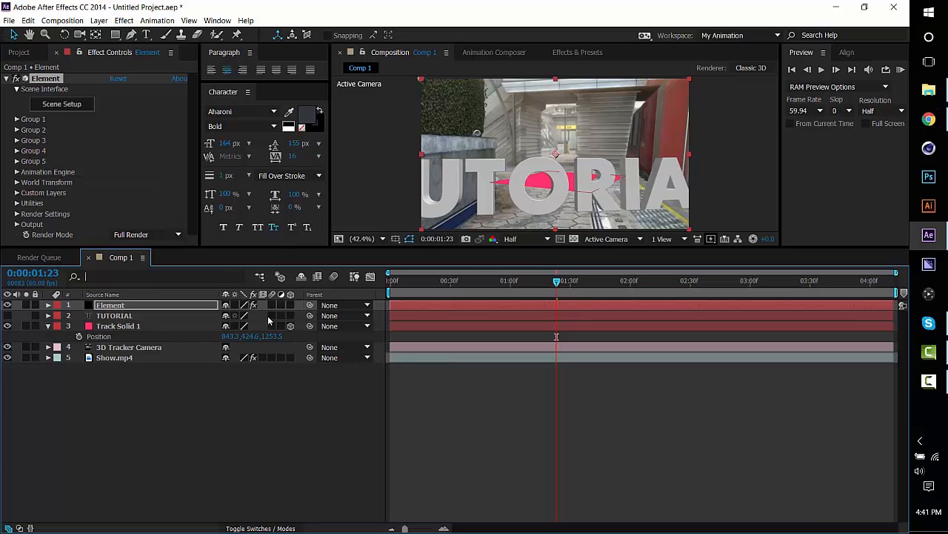
Copy the X and Y position values of Track Solid 1 into Element's Group 1 Position XY, giving 843.3, 424.6.
{"action": "left_click", "coordinate": [18, 119]}
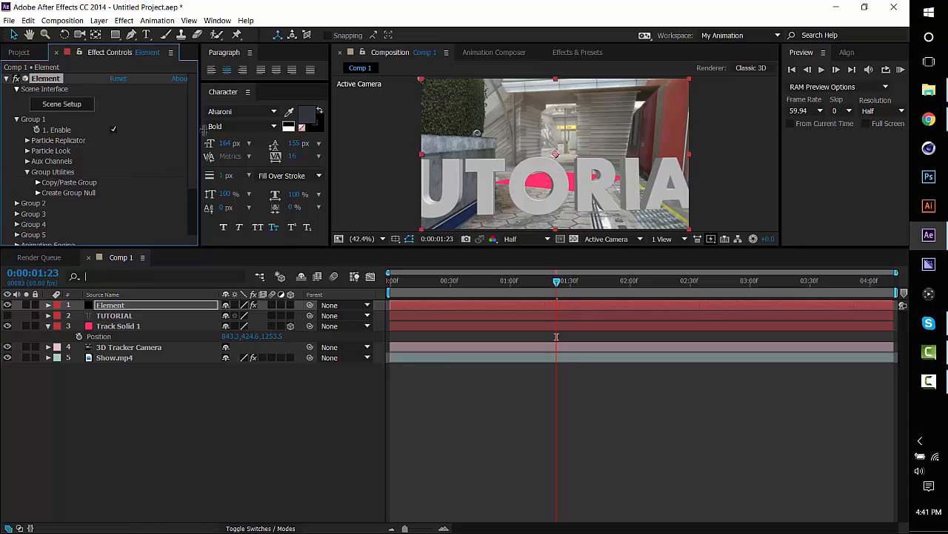
{"action": "left_click", "coordinate": [27, 141]}
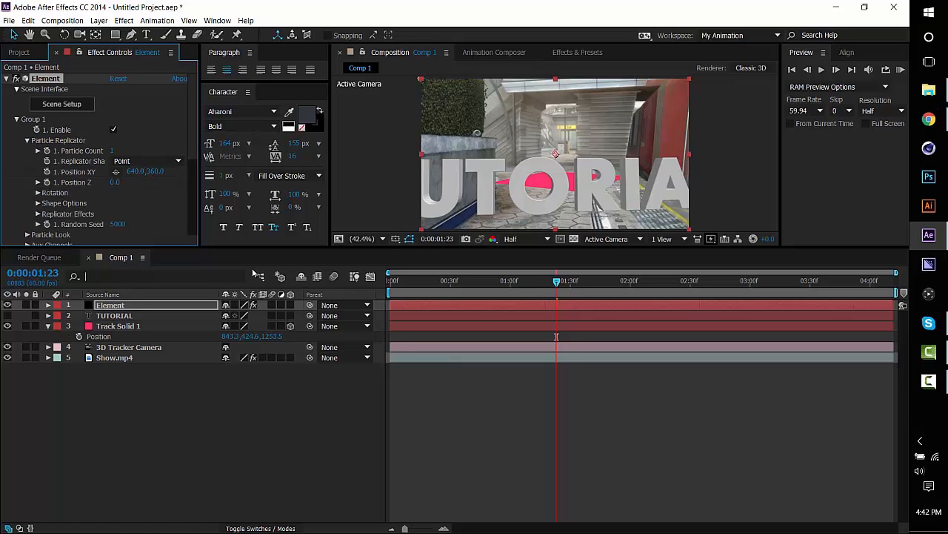
{"action": "left_click", "coordinate": [231, 335]}
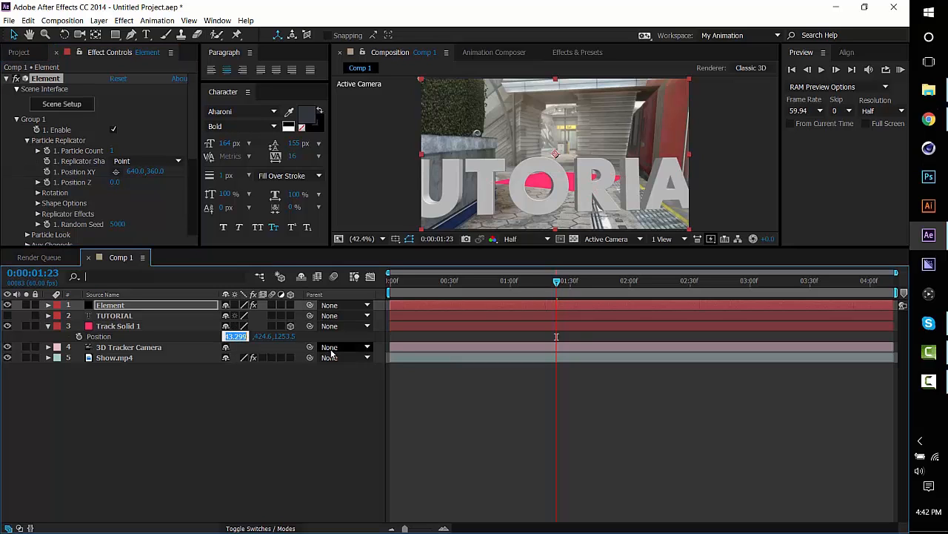
{"action": "left_click", "coordinate": [137, 171]}
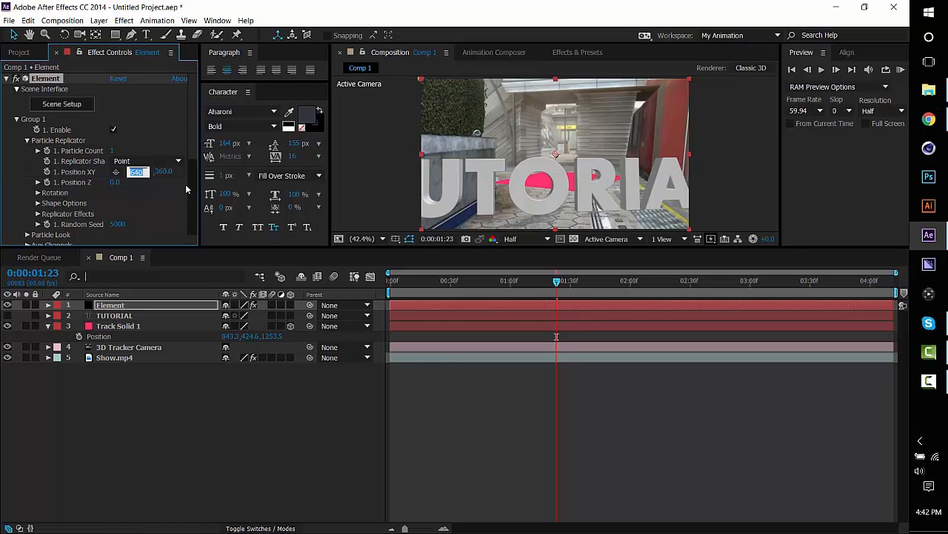
{"action": "key", "text": "ctrl+v"}
{"action": "left_click", "coordinate": [256, 336]}
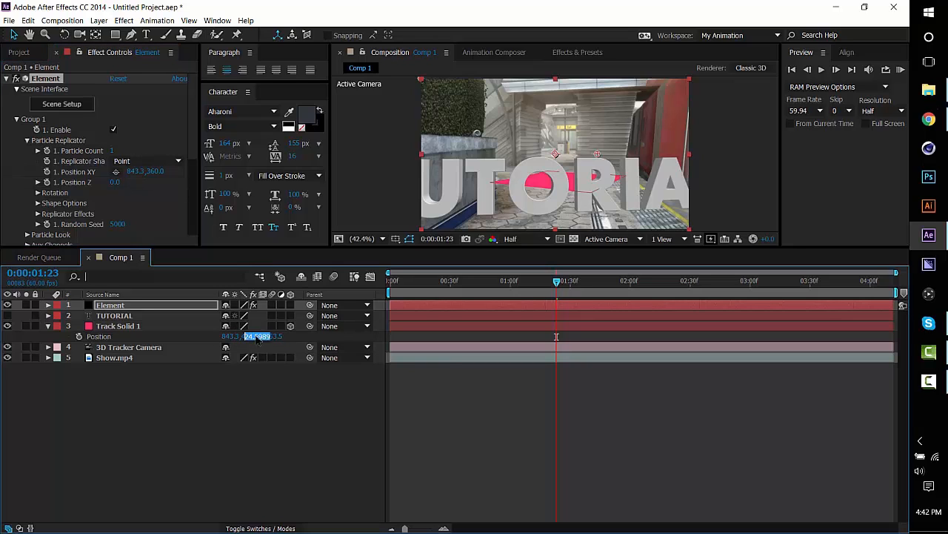
{"action": "key", "text": "ctrl+c"}
{"action": "left_click", "coordinate": [154, 171]}
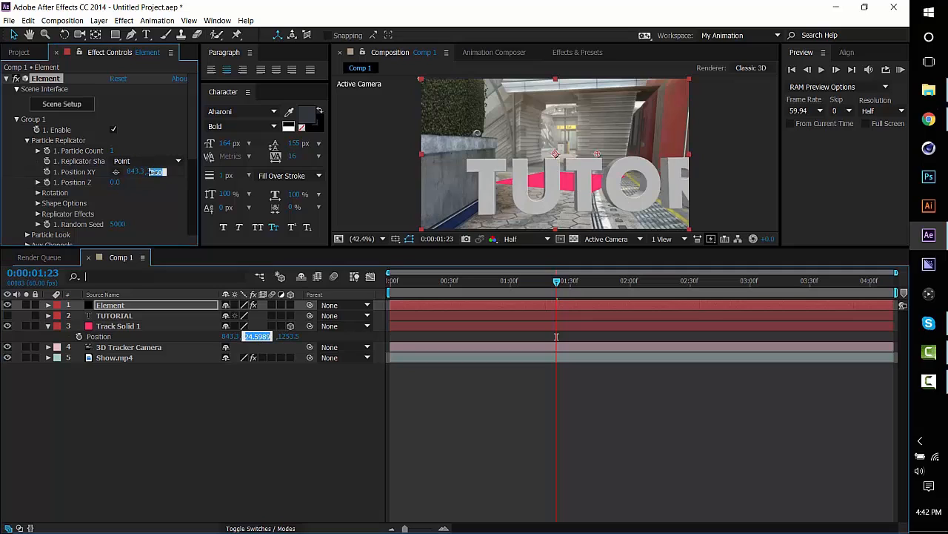
{"action": "key", "text": "ctrl+v"}
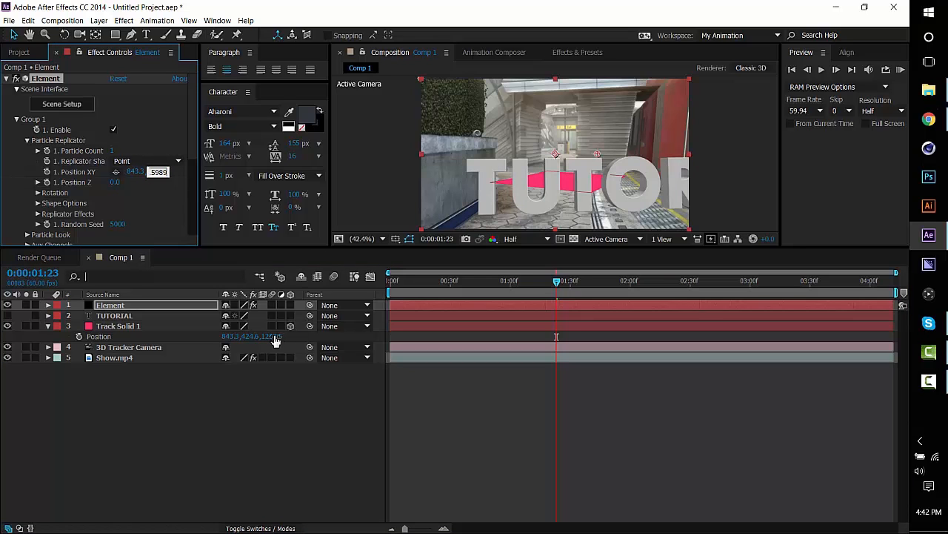
Copy the Z position value of Track Solid 1 into Element's Group 1 Position Z, giving 1253.5.
{"action": "left_click", "coordinate": [277, 336]}
{"action": "key", "text": "ctrl+c"}
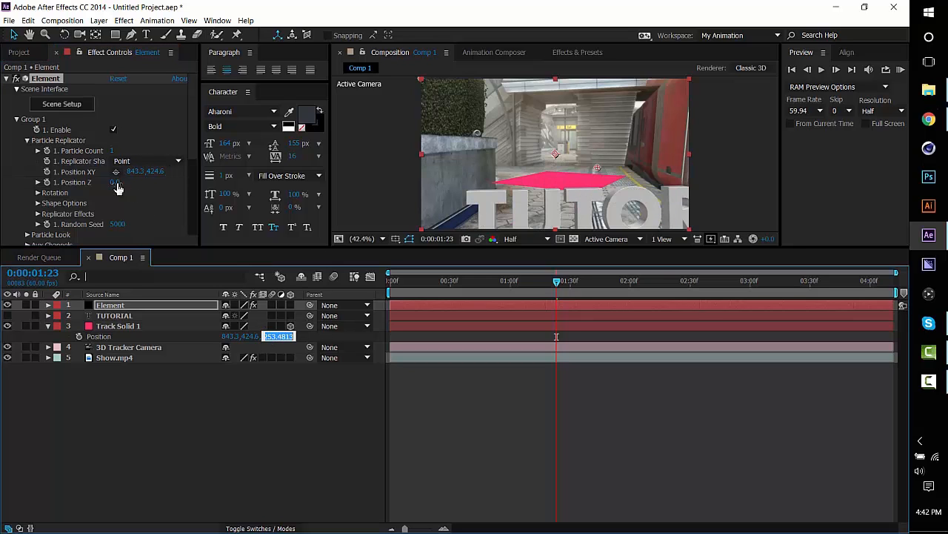
{"action": "left_click", "coordinate": [118, 182]}
{"action": "key", "text": "ctrl+v"}
{"action": "key", "text": "Return"}
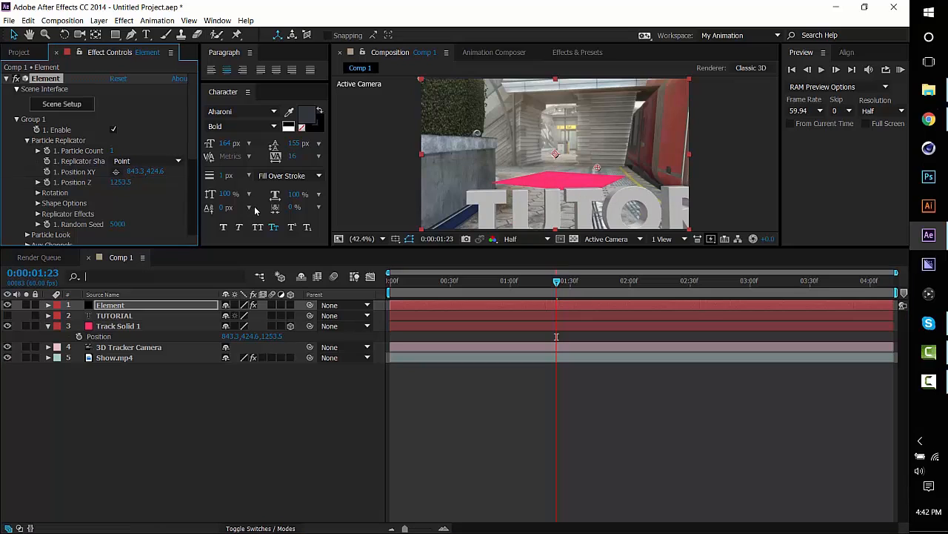
Hide and collapse the Track Solid 1 layer, and raise the 3D text to a Position XY of about 851.3, 198.6.
{"action": "left_click", "coordinate": [8, 326]}
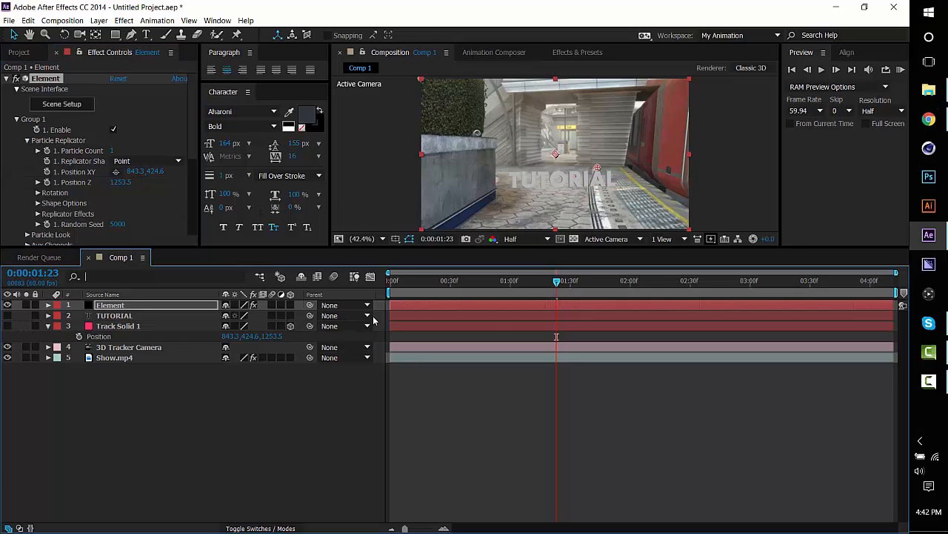
{"action": "left_click", "coordinate": [48, 326]}
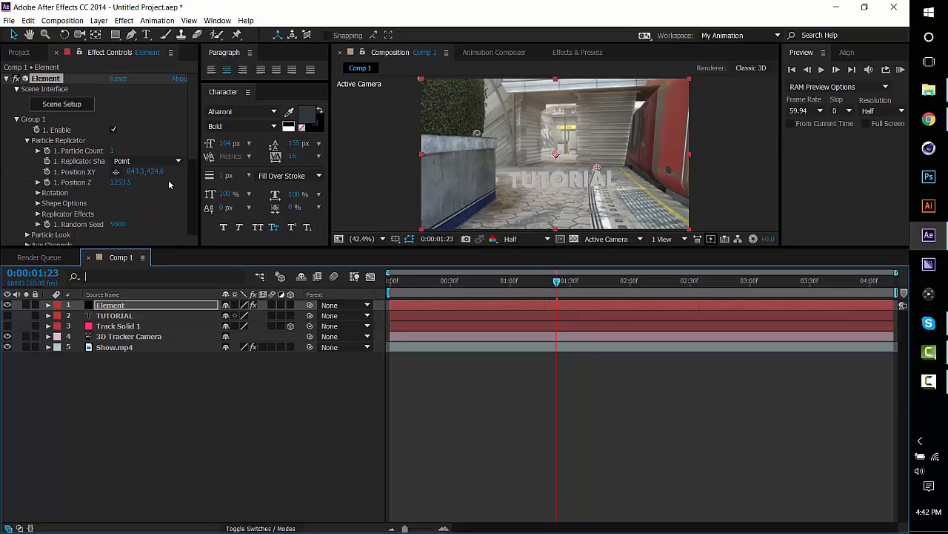
{"action": "left_click_drag", "start_coordinate": [155, 173], "coordinate": [132, 178]}
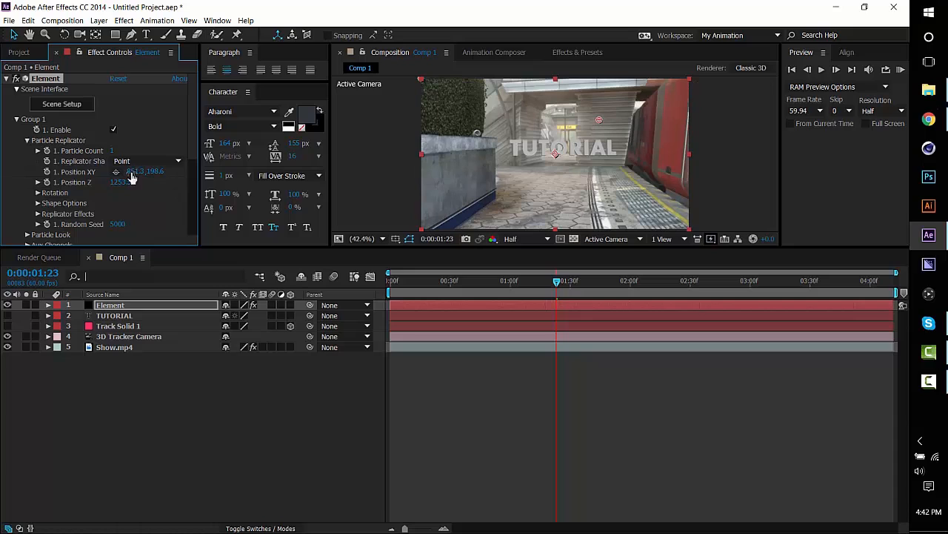
In Group 1's Particle Look settings, set the Particle Size of the 3D text to 15.
{"action": "left_click", "coordinate": [28, 140]}
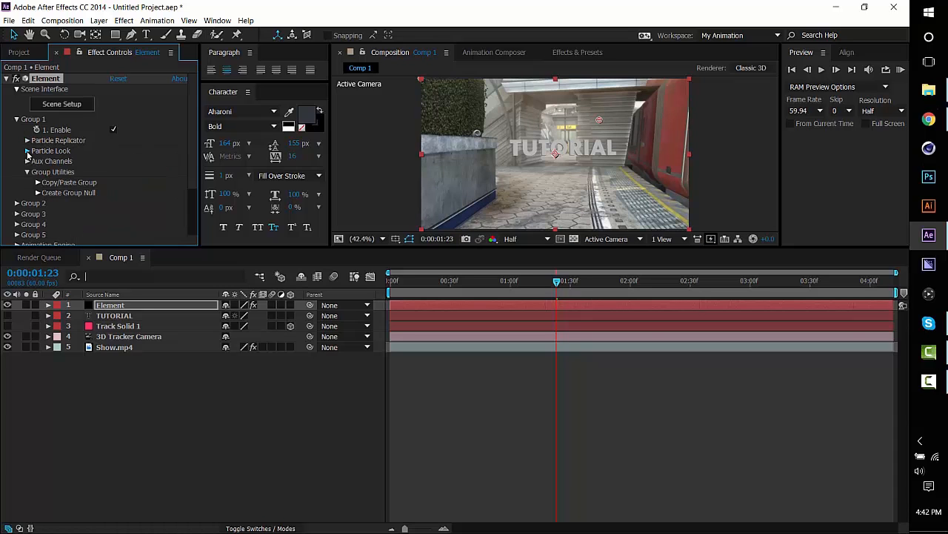
{"action": "left_click", "coordinate": [28, 150]}
{"action": "left_click", "coordinate": [119, 145]}
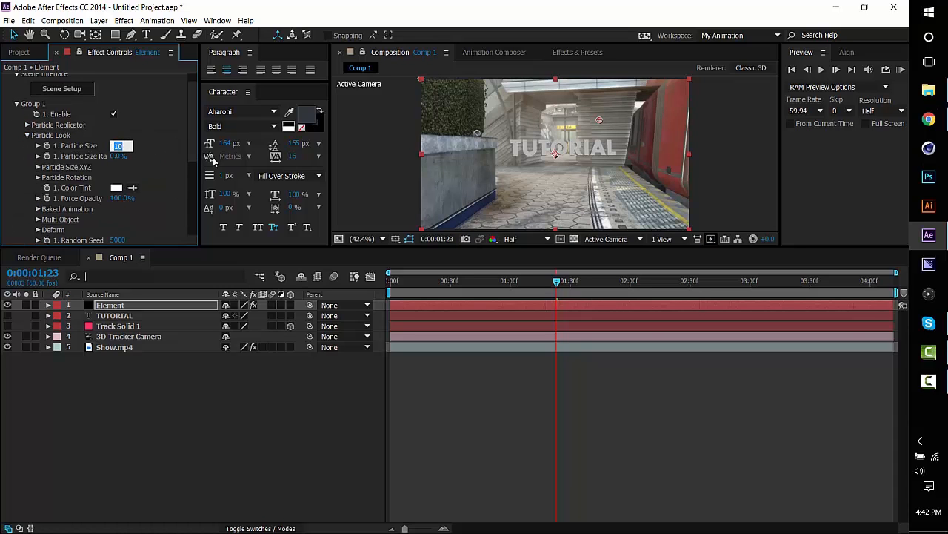
{"action": "type", "text": "15"}
{"action": "key", "text": "Return"}
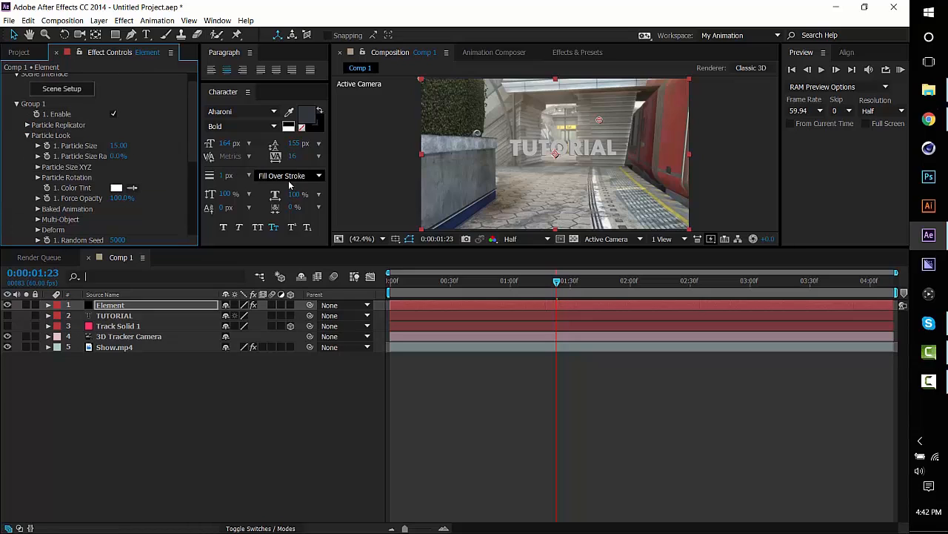
{"action": "left_click", "coordinate": [117, 145]}
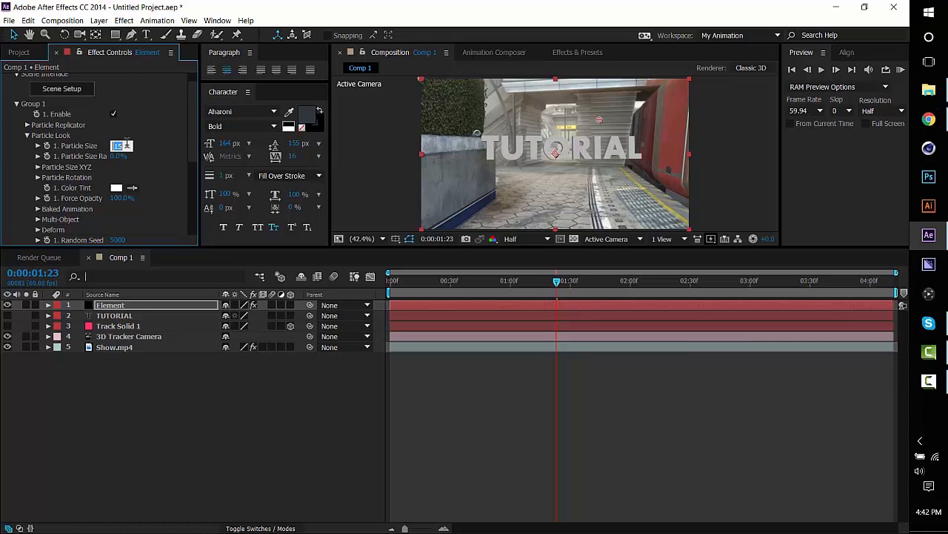
{"action": "left_click", "coordinate": [172, 159]}
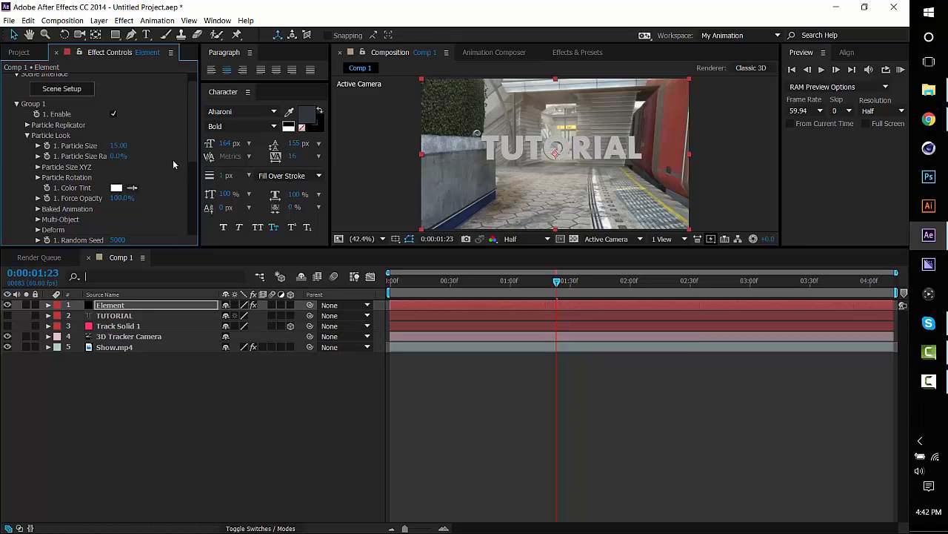
Shift the 3D text sideways in the Particle Replicator settings to an X position of about 897.3.
{"action": "left_click", "coordinate": [27, 135]}
{"action": "left_click", "coordinate": [27, 125]}
{"action": "left_click_drag", "start_coordinate": [137, 156], "coordinate": [160, 155]}
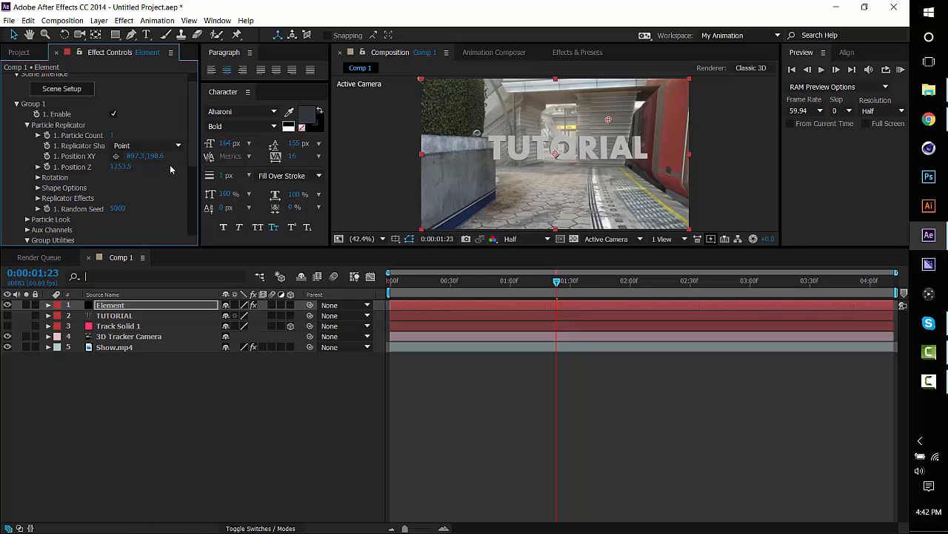
Step the current time back to 0:00:01:20 to check how the 3D text sits in the footage.
{"action": "left_click_drag", "start_coordinate": [559, 283], "coordinate": [555, 283]}
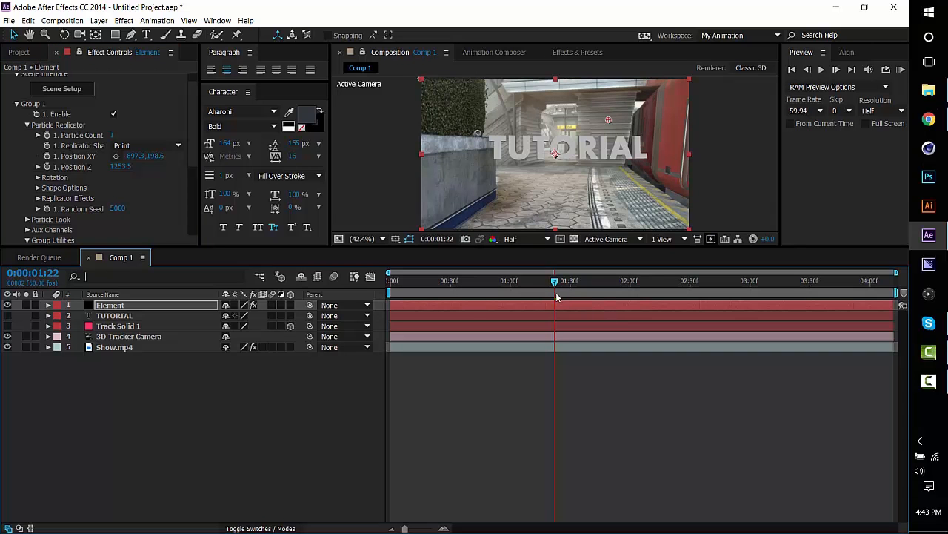
{"action": "key", "text": "Page_Up"}
{"action": "key", "text": "Page_Up"}
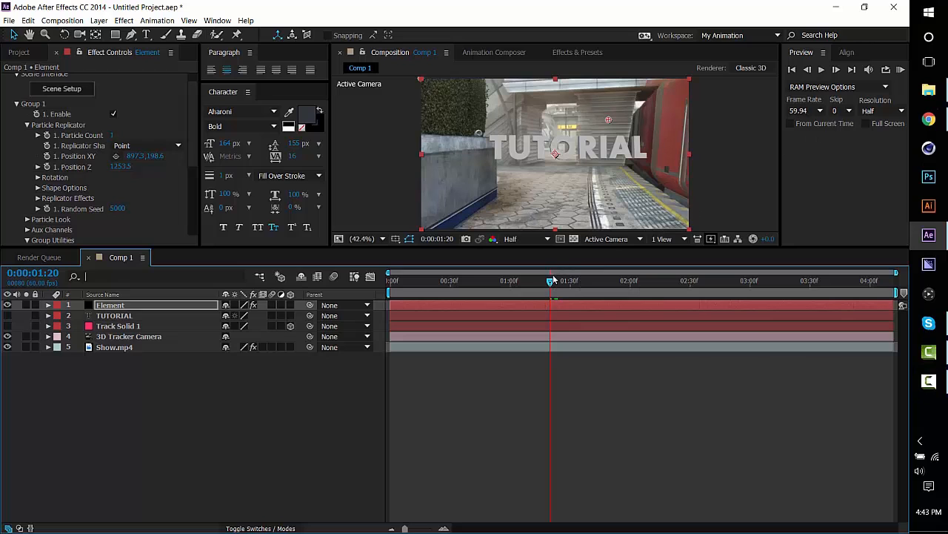
Shift the 3D text sideways to an X position of about 915.3, judging its placement at 0:00:04:07 and 0:00:01:52.
{"action": "left_click_drag", "start_coordinate": [566, 282], "coordinate": [723, 295]}
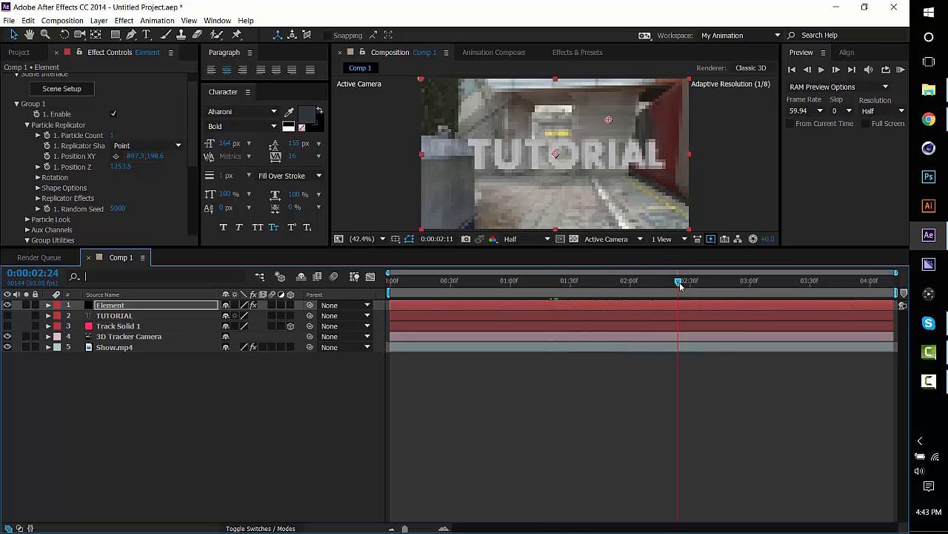
{"action": "left_click_drag", "start_coordinate": [680, 286], "coordinate": [886, 286]}
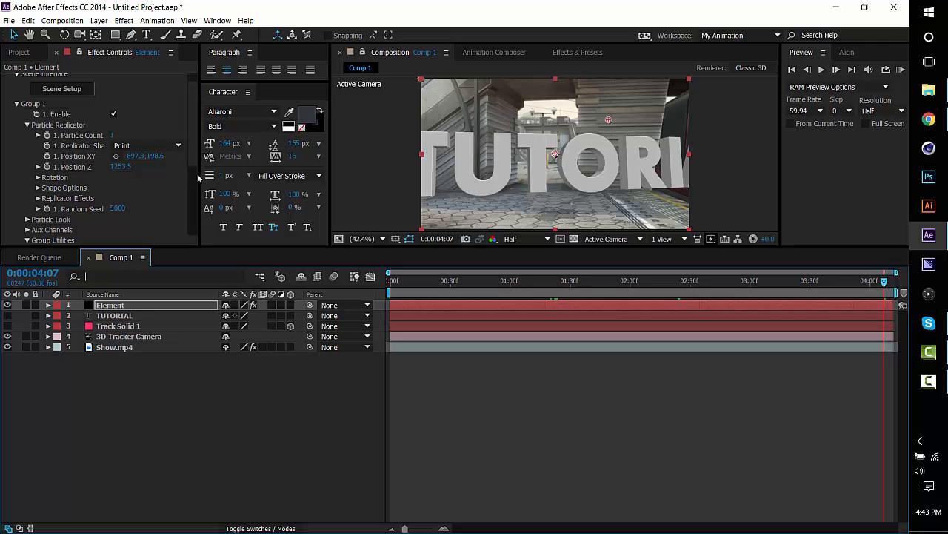
{"action": "left_click_drag", "start_coordinate": [134, 157], "coordinate": [194, 157]}
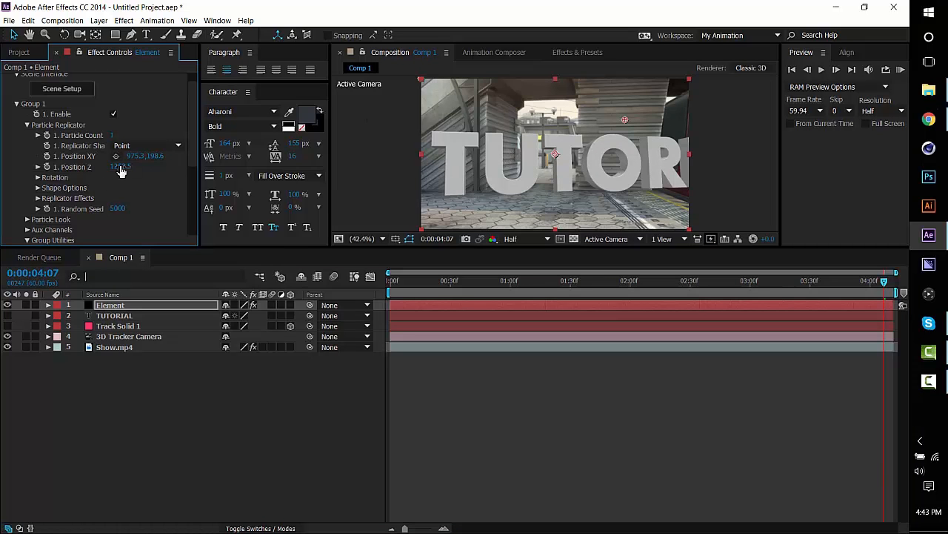
{"action": "left_click_drag", "start_coordinate": [131, 157], "coordinate": [96, 157]}
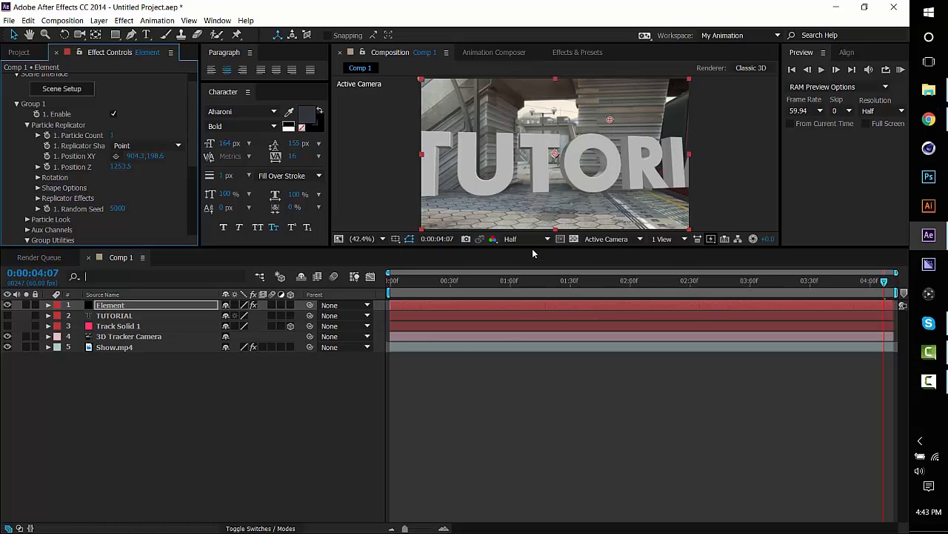
{"action": "left_click", "coordinate": [615, 279]}
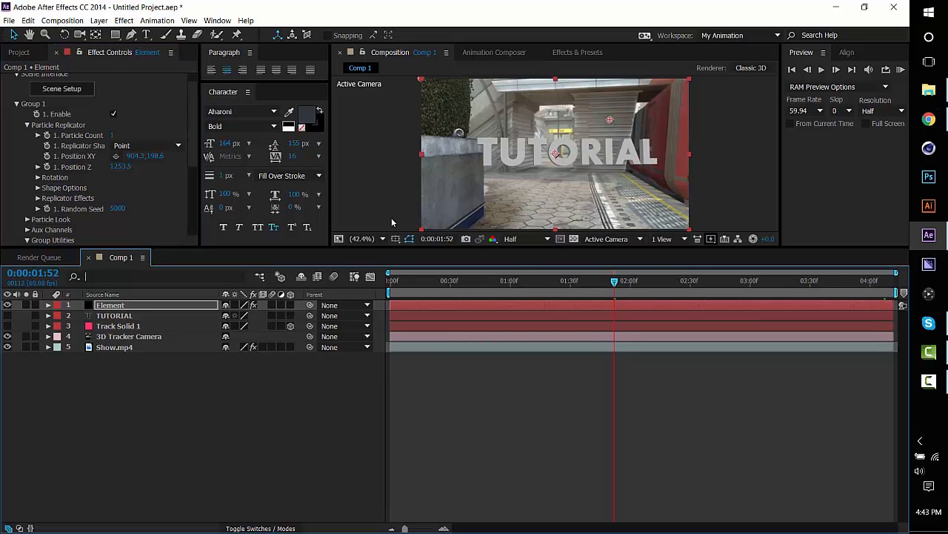
{"action": "left_click_drag", "start_coordinate": [133, 156], "coordinate": [141, 155]}
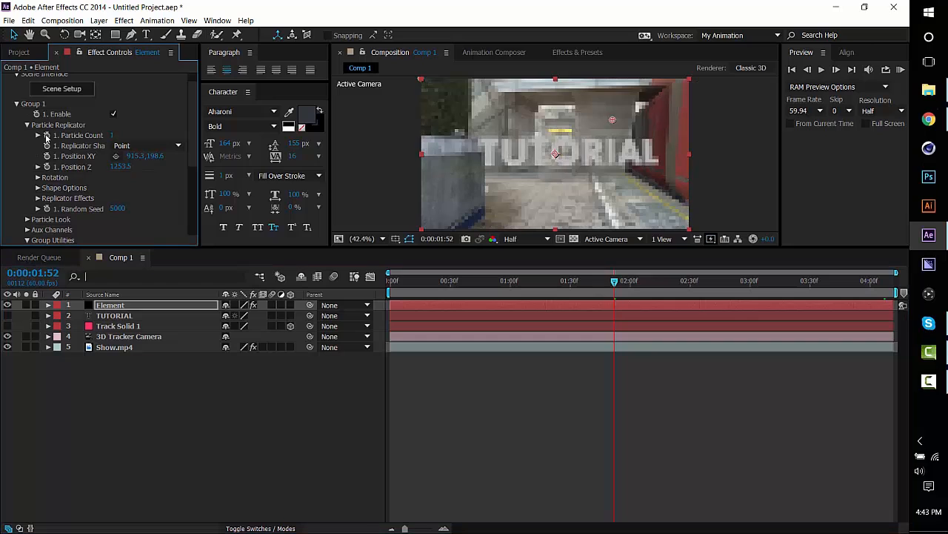
Collapse Group 1 and enable ambient occlusion in the Element effect's Render Settings, keeping the AO Mode at SSAO.
{"action": "left_click", "coordinate": [27, 124]}
{"action": "left_click", "coordinate": [15, 104]}
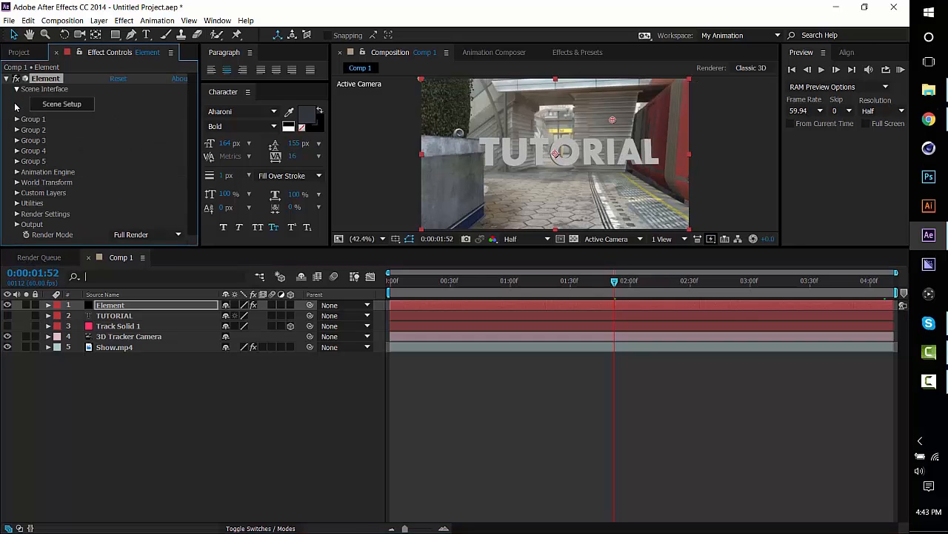
{"action": "left_click", "coordinate": [18, 214]}
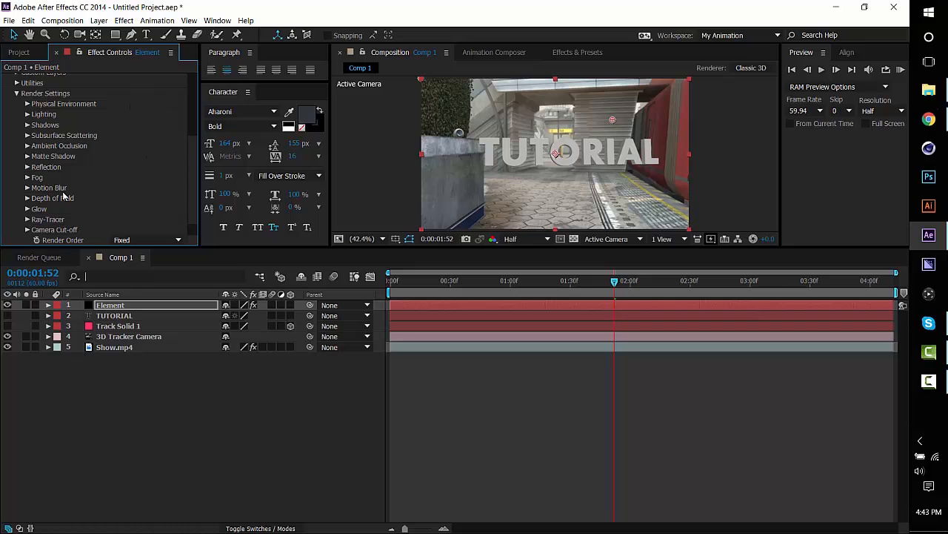
{"action": "left_click", "coordinate": [26, 146]}
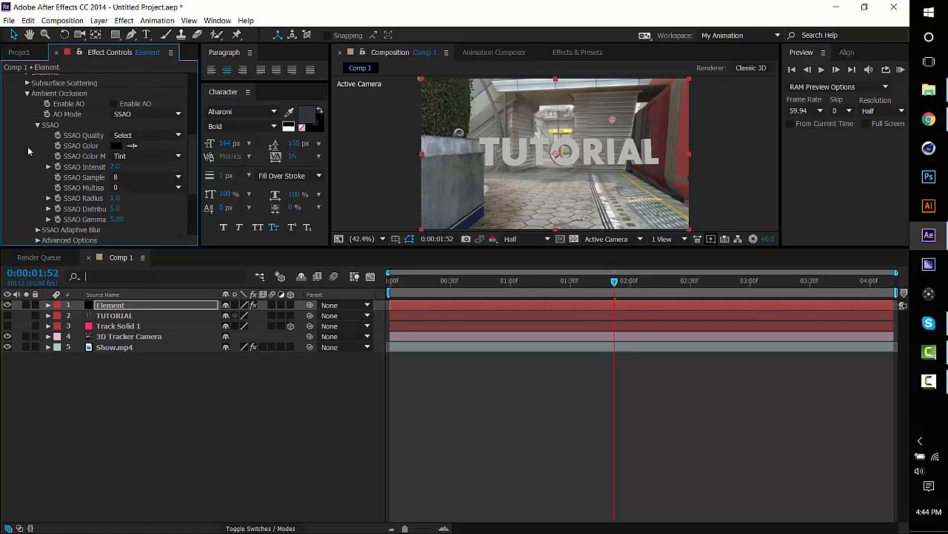
{"action": "left_click", "coordinate": [140, 116]}
{"action": "left_click", "coordinate": [153, 116]}
{"action": "left_click", "coordinate": [159, 116]}
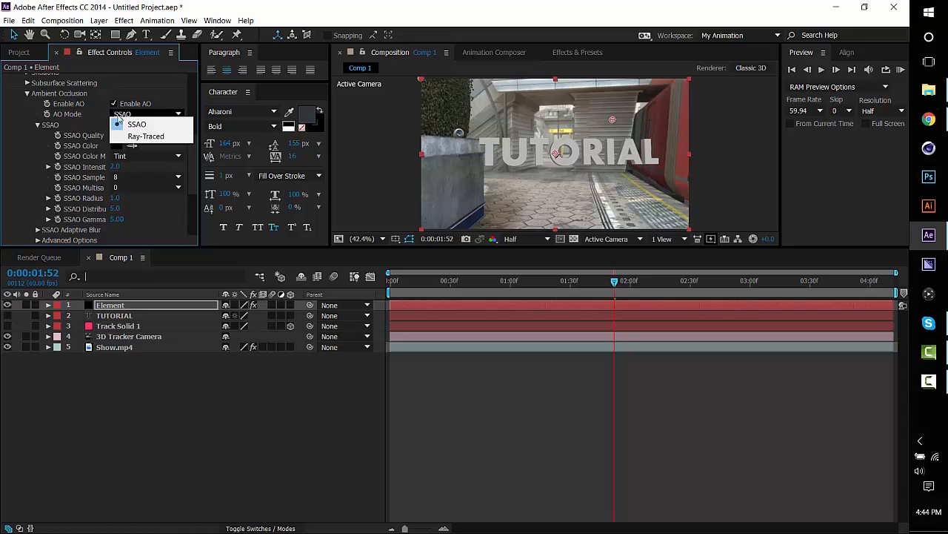
{"action": "left_click", "coordinate": [104, 120]}
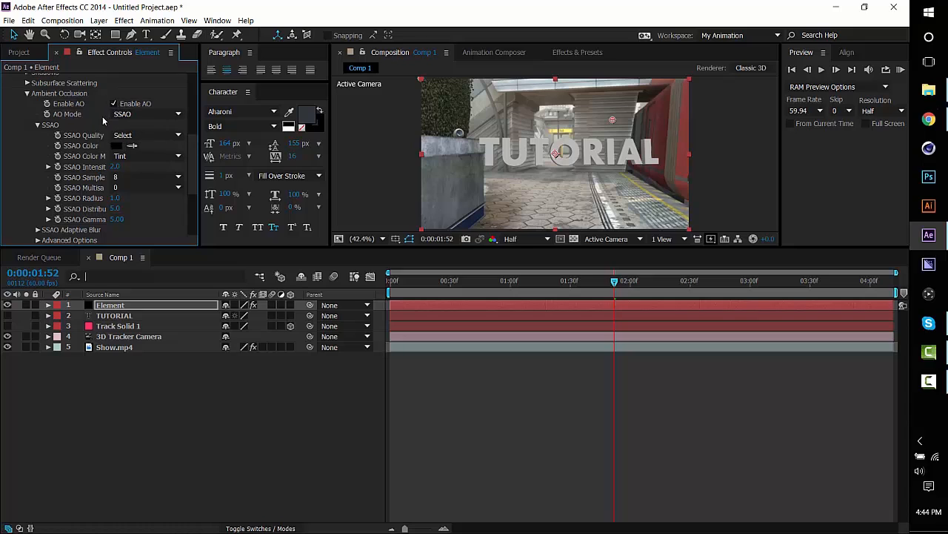
Set the SSAO intensity to 7 and the SSAO samples to 64, leaving multisampling at 0.
{"action": "left_click", "coordinate": [115, 166]}
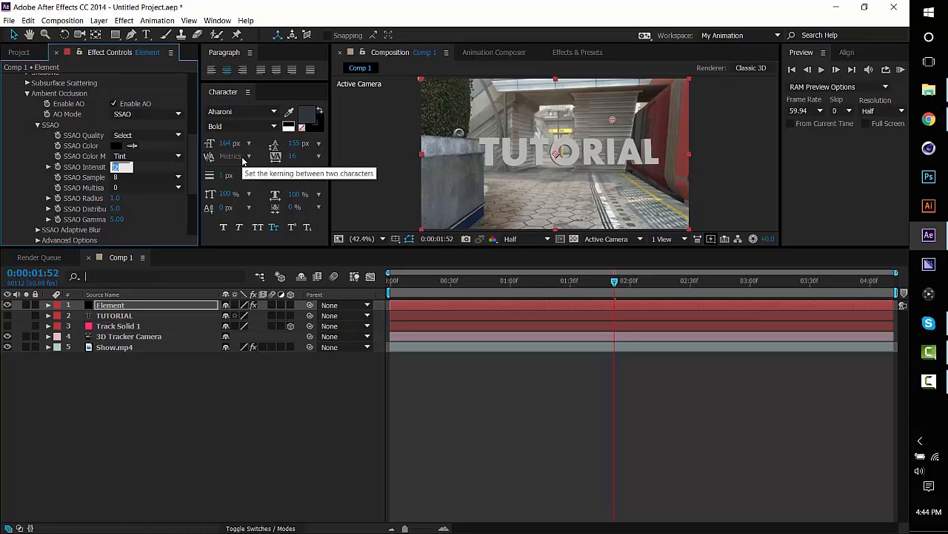
{"action": "key", "text": "Return"}
{"action": "left_click", "coordinate": [154, 176]}
{"action": "left_click", "coordinate": [133, 221]}
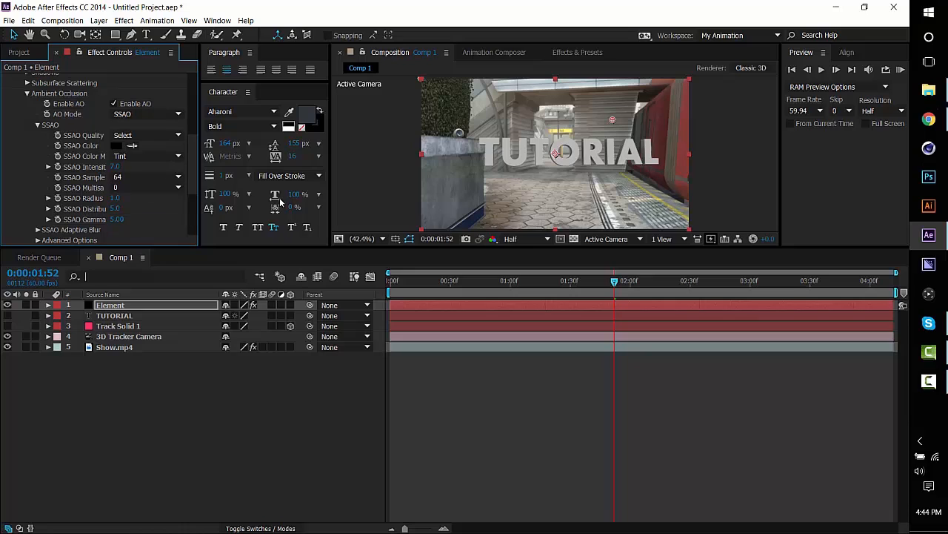
{"action": "left_click", "coordinate": [141, 188]}
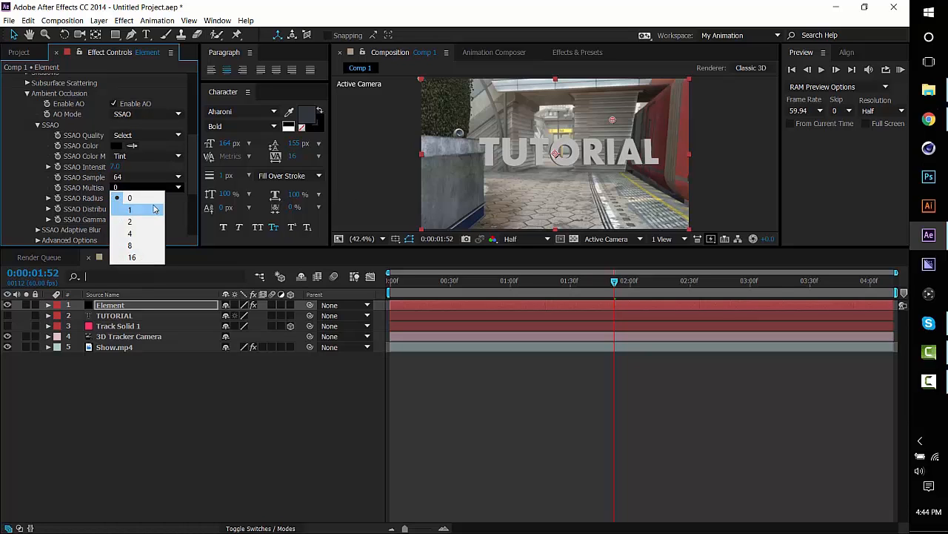
{"action": "left_click", "coordinate": [145, 194]}
{"action": "left_click", "coordinate": [146, 188]}
{"action": "left_click", "coordinate": [181, 201]}
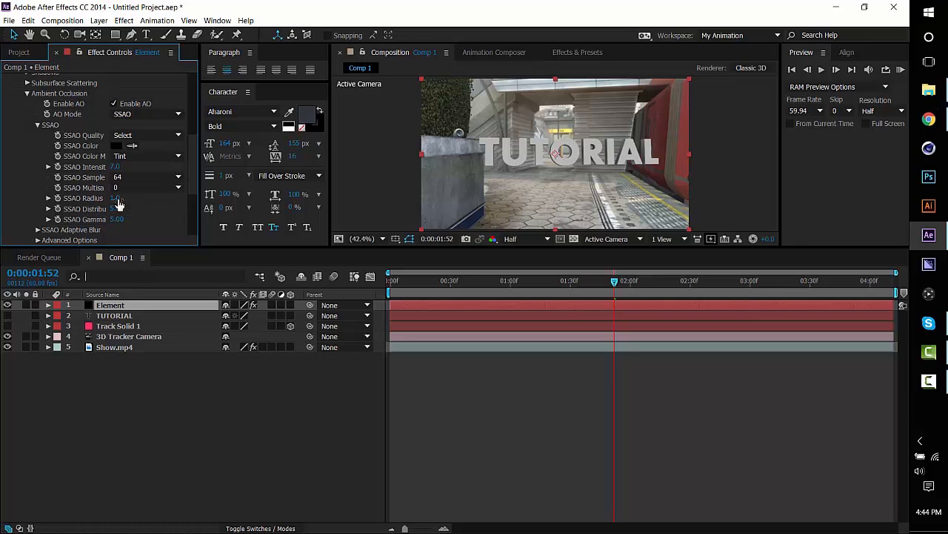
Set the SSAO radius to about 6.3, distribution to 30 and gamma to about 4.93, and collapse the Ambient Occlusion settings.
{"action": "left_click_drag", "start_coordinate": [116, 199], "coordinate": [150, 198]}
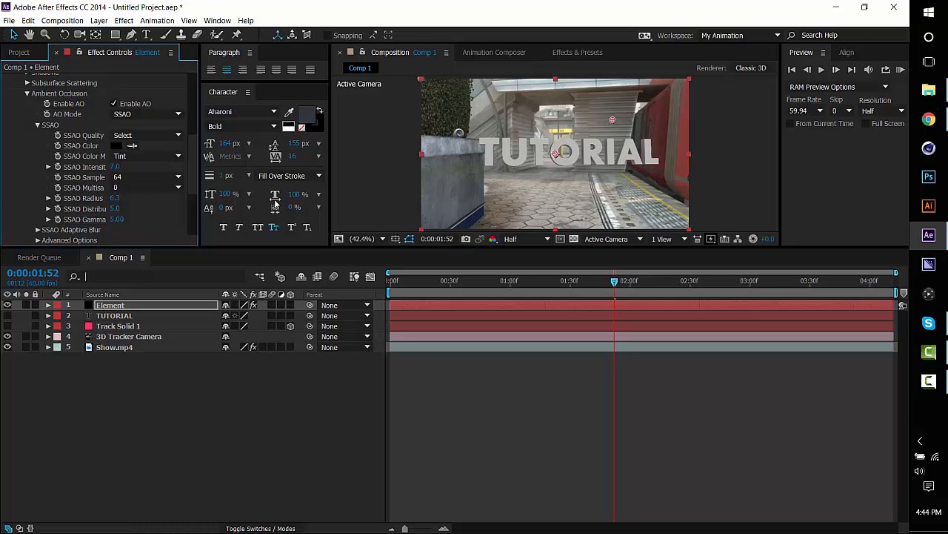
{"action": "left_click", "coordinate": [115, 209]}
{"action": "key", "text": "Return"}
{"action": "left_click_drag", "start_coordinate": [119, 221], "coordinate": [145, 210]}
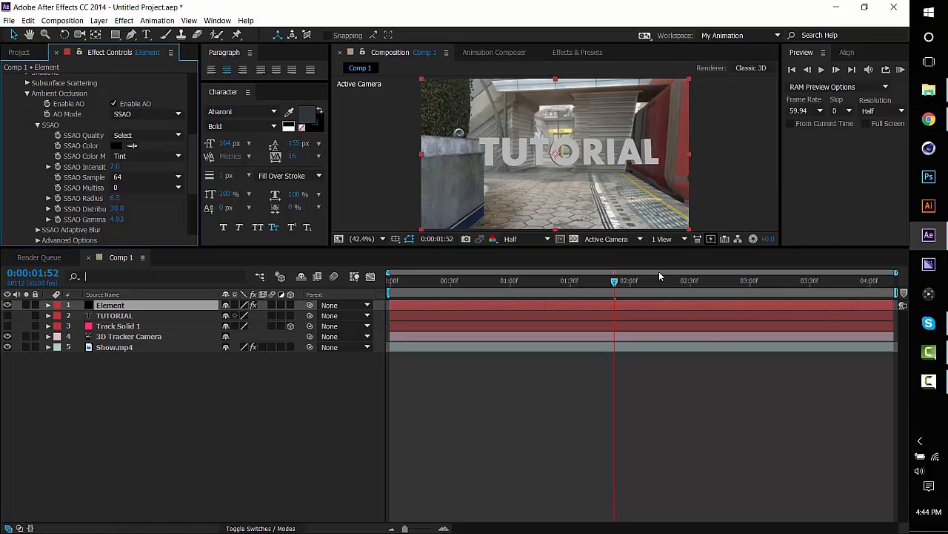
{"action": "left_click", "coordinate": [159, 136]}
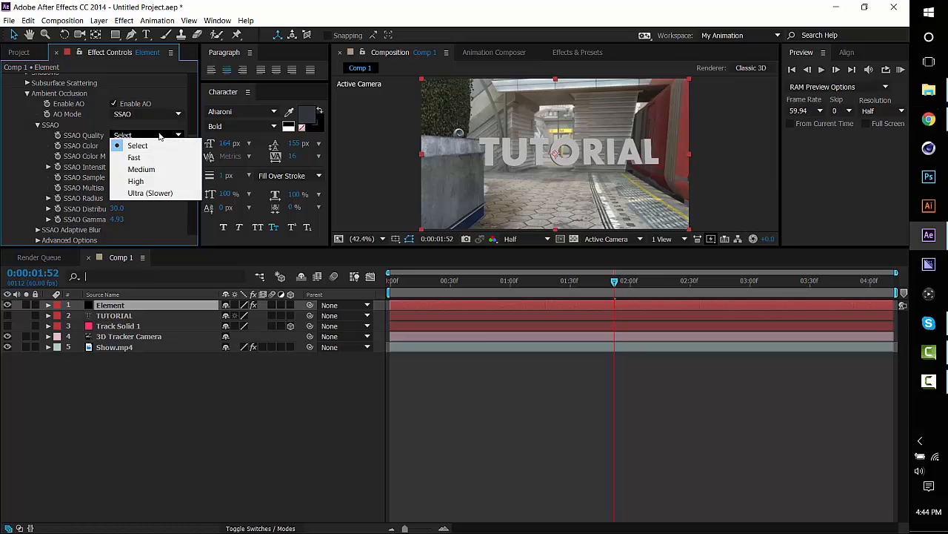
{"action": "left_click", "coordinate": [137, 146]}
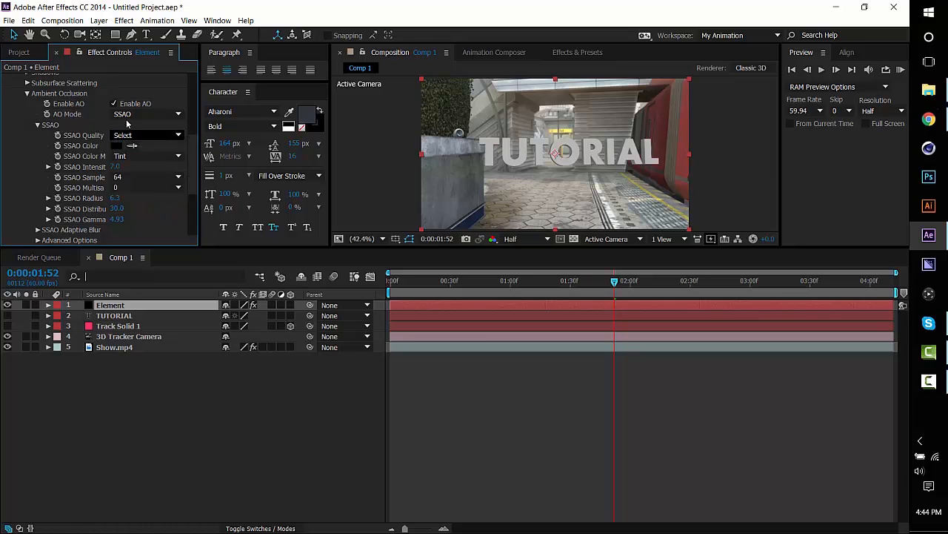
{"action": "scroll", "coordinate": [153, 218], "scroll_direction": "down", "scroll_amount": 2}
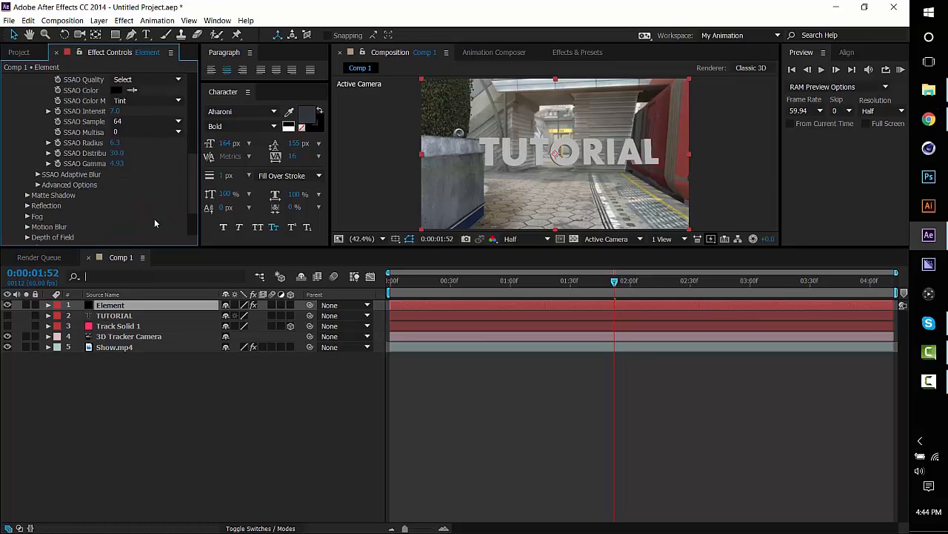
{"action": "scroll", "coordinate": [152, 218], "scroll_direction": "up", "scroll_amount": 3}
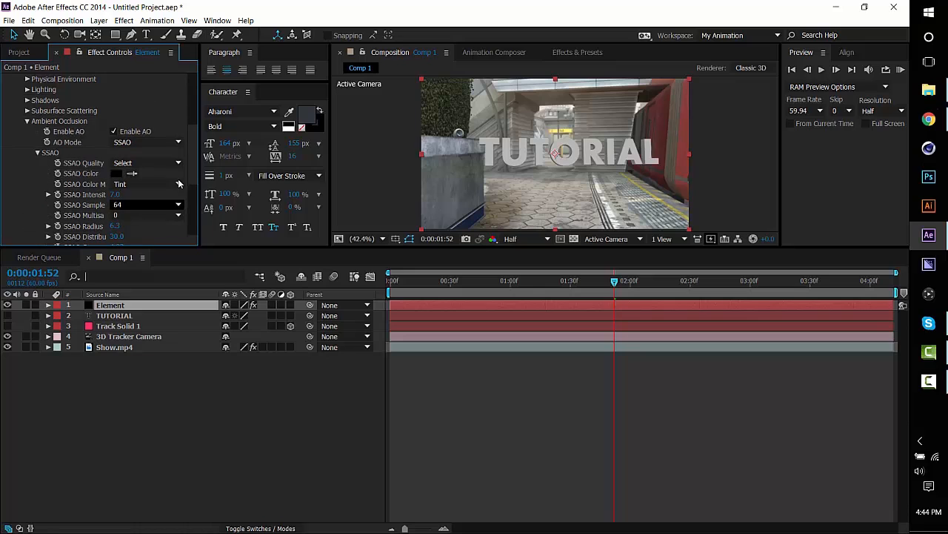
{"action": "left_click", "coordinate": [38, 152]}
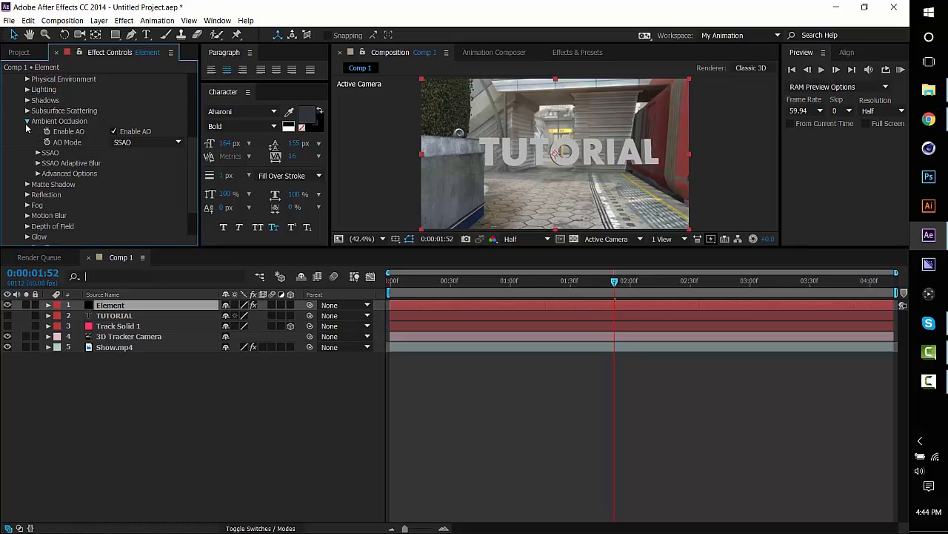
{"action": "left_click", "coordinate": [27, 120]}
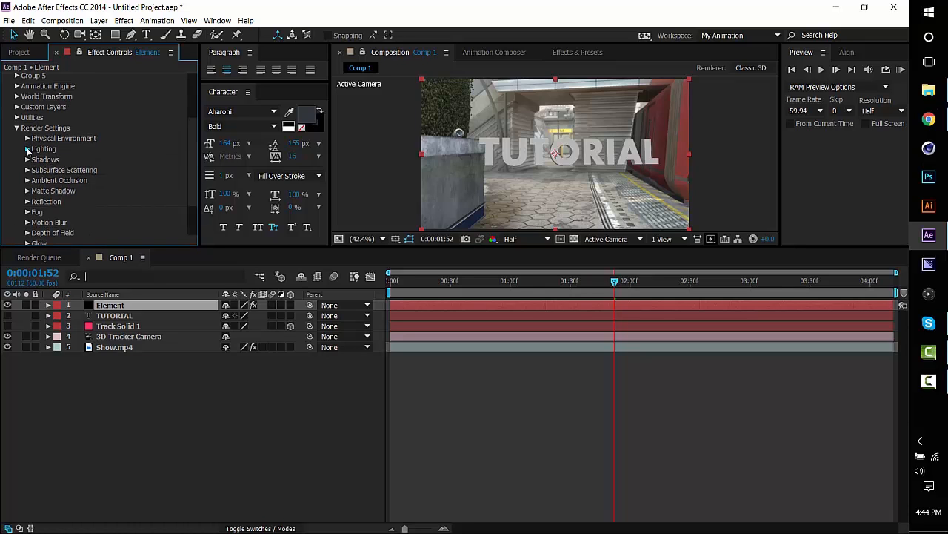
Try the 360 and Natural lighting presets on the 3D text, and return Add Lighting to None.
{"action": "left_click", "coordinate": [27, 149]}
{"action": "left_click", "coordinate": [168, 182]}
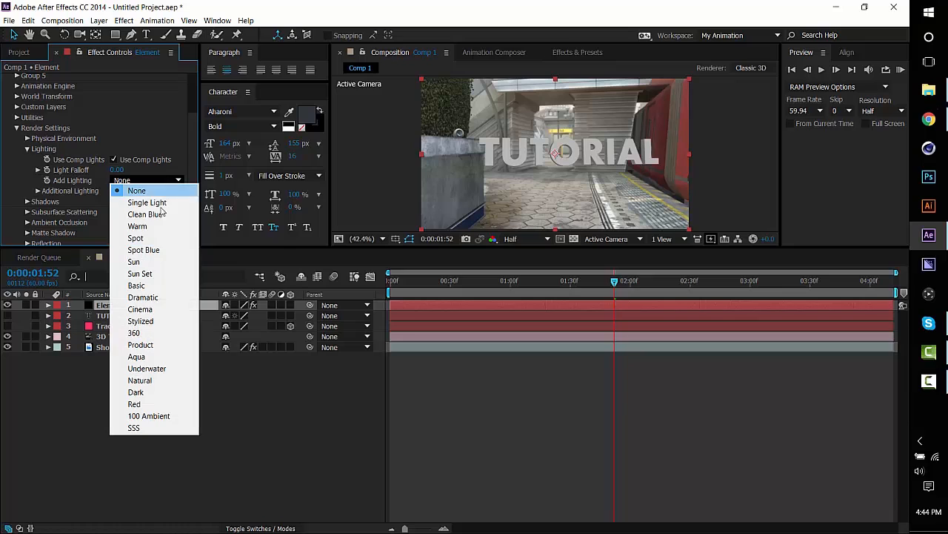
{"action": "left_click", "coordinate": [142, 338]}
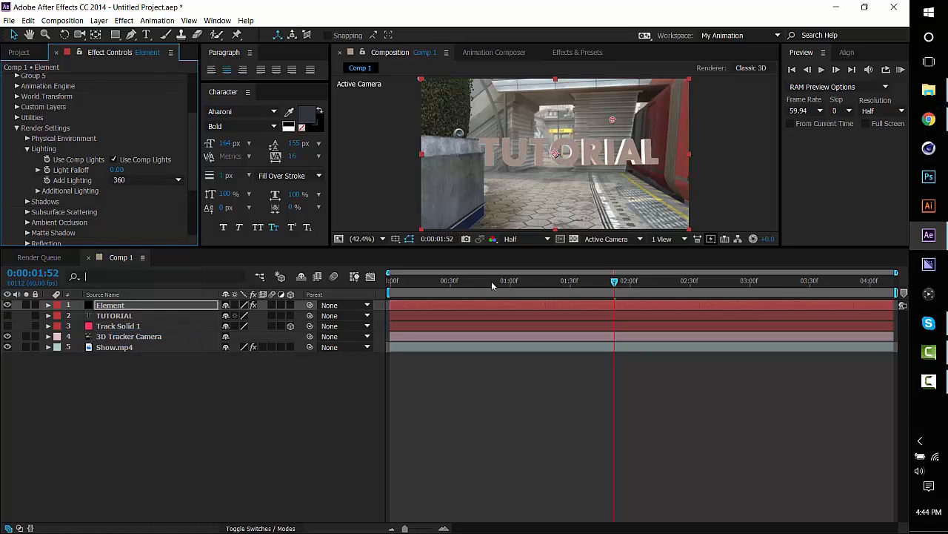
{"action": "left_click", "coordinate": [114, 179]}
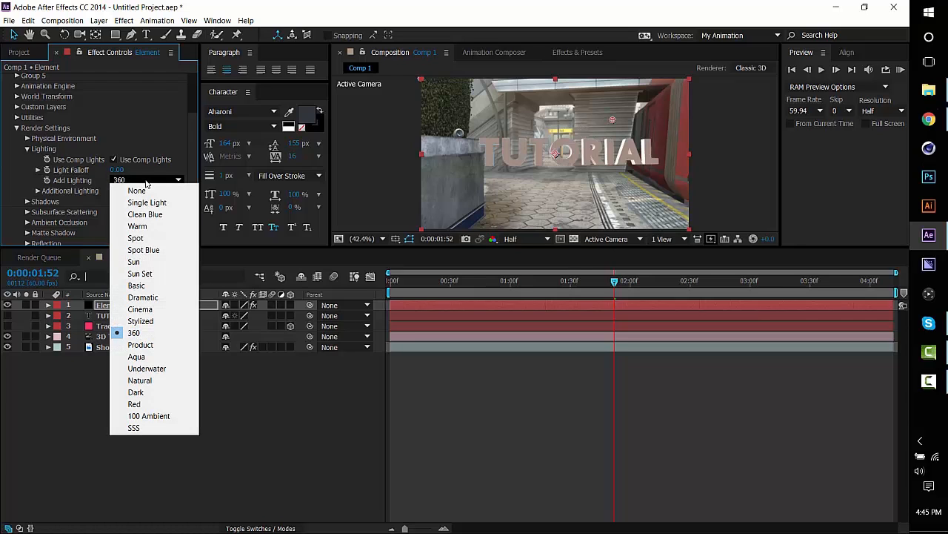
{"action": "left_click", "coordinate": [140, 380]}
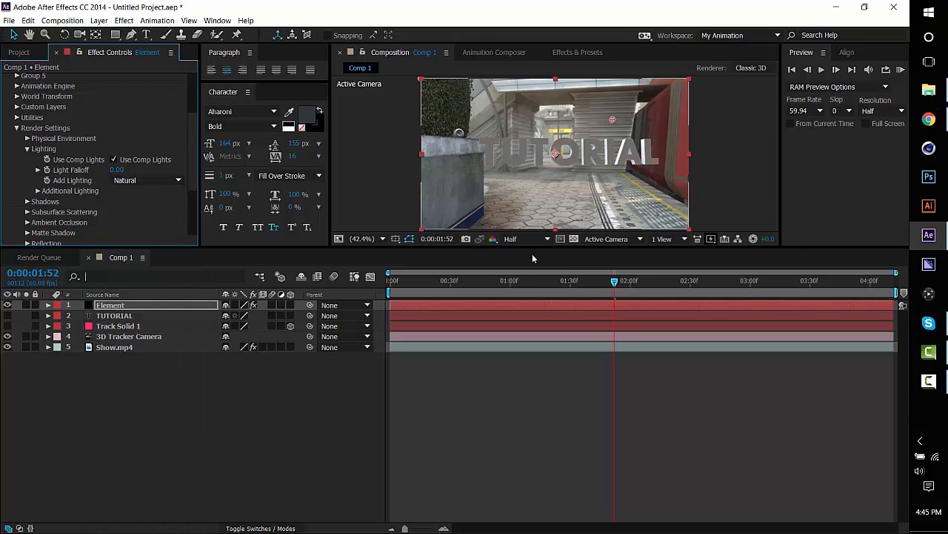
{"action": "left_click", "coordinate": [133, 182]}
{"action": "left_click", "coordinate": [137, 189]}
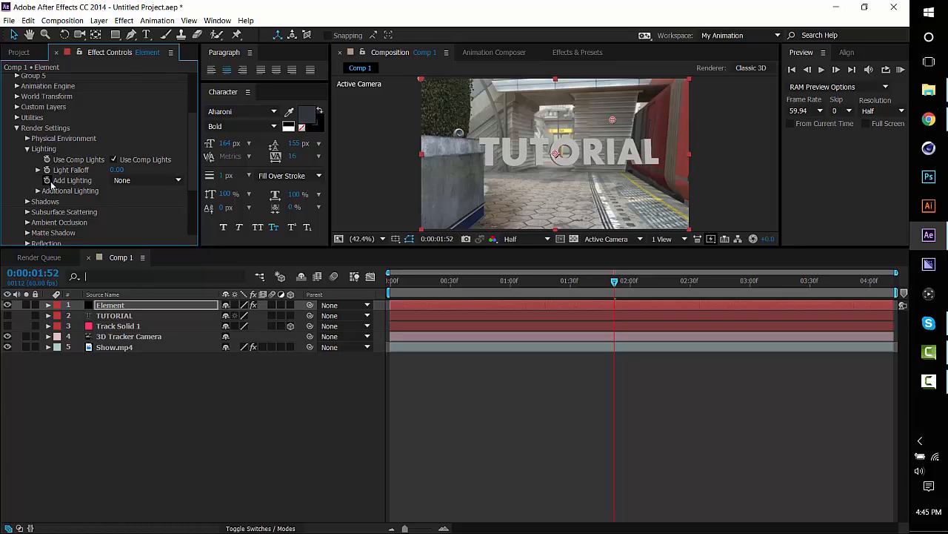
{"action": "left_click", "coordinate": [128, 182]}
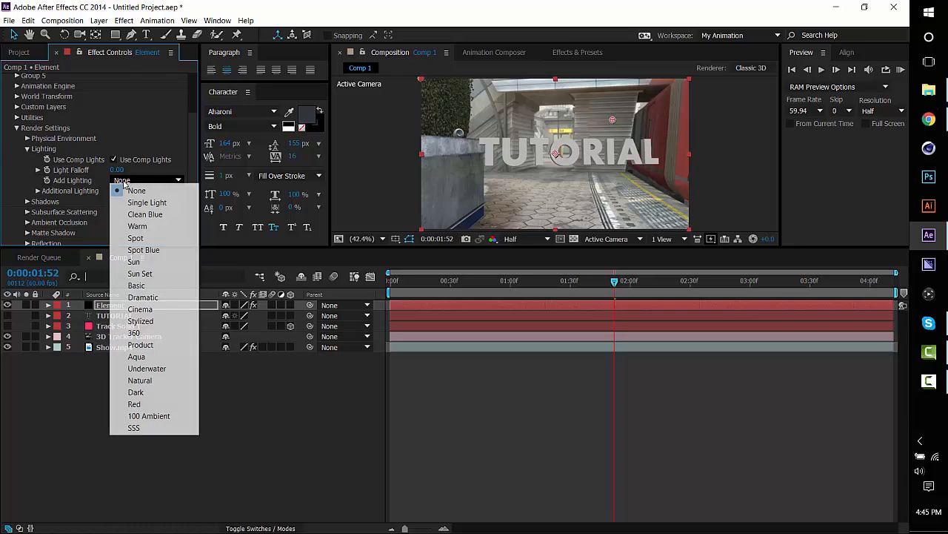
{"action": "left_click", "coordinate": [161, 180]}
{"action": "left_click", "coordinate": [26, 149]}
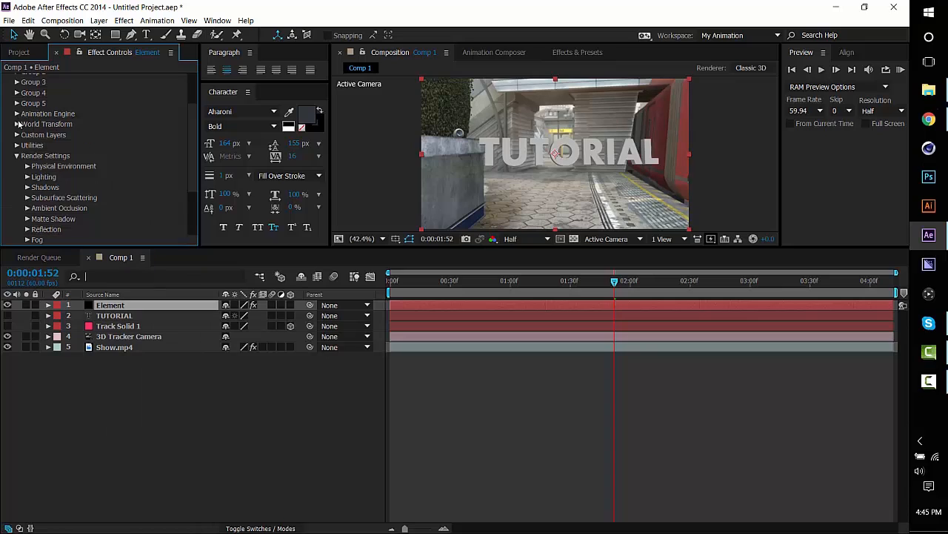
{"action": "left_click", "coordinate": [17, 157]}
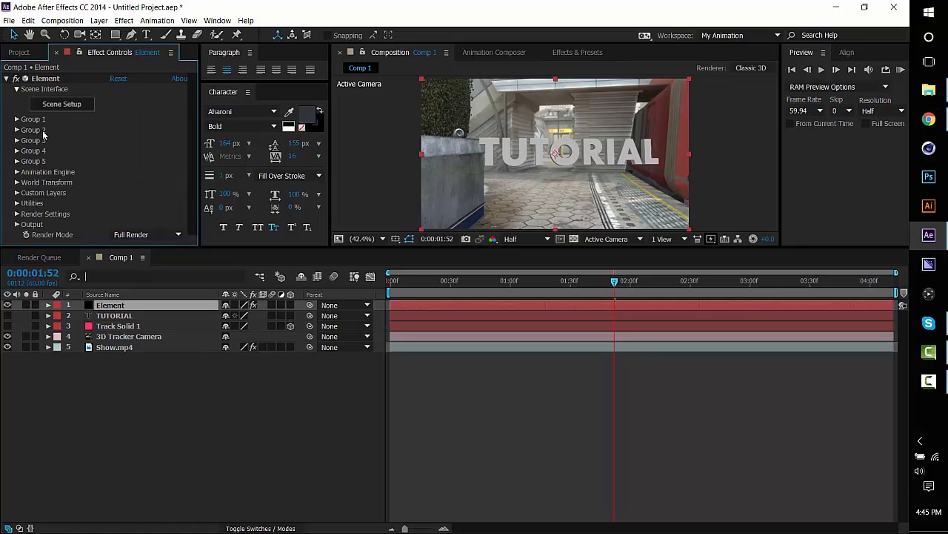
Expand the Group 1 settings and move the current time back through 0:00:01:01 to 0:00:00:21.
{"action": "left_click", "coordinate": [16, 120]}
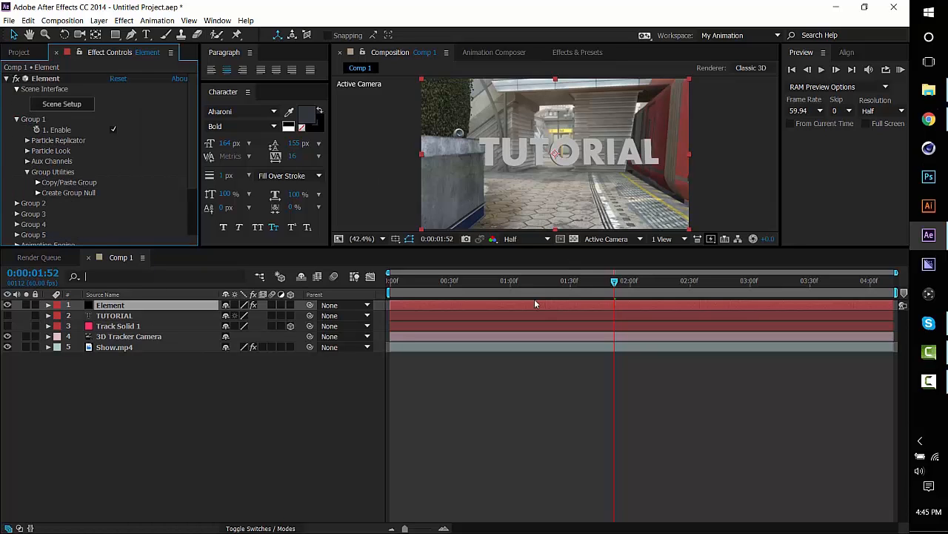
{"action": "left_click", "coordinate": [512, 281]}
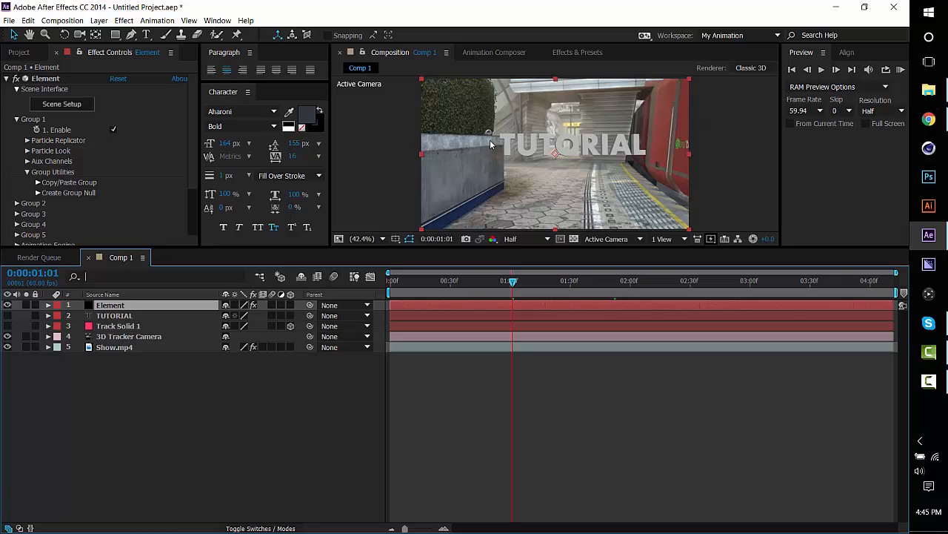
{"action": "left_click", "coordinate": [433, 283]}
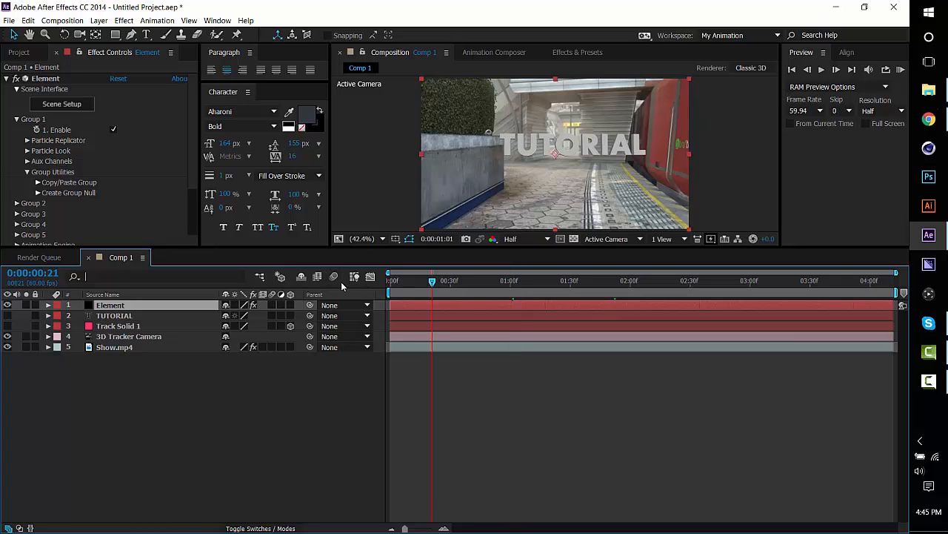
Return the current time to 0:00:00:00, enable Multi-Object in Group 1's Particle Look settings, and collapse the Element layer.
{"action": "left_click", "coordinate": [399, 283]}
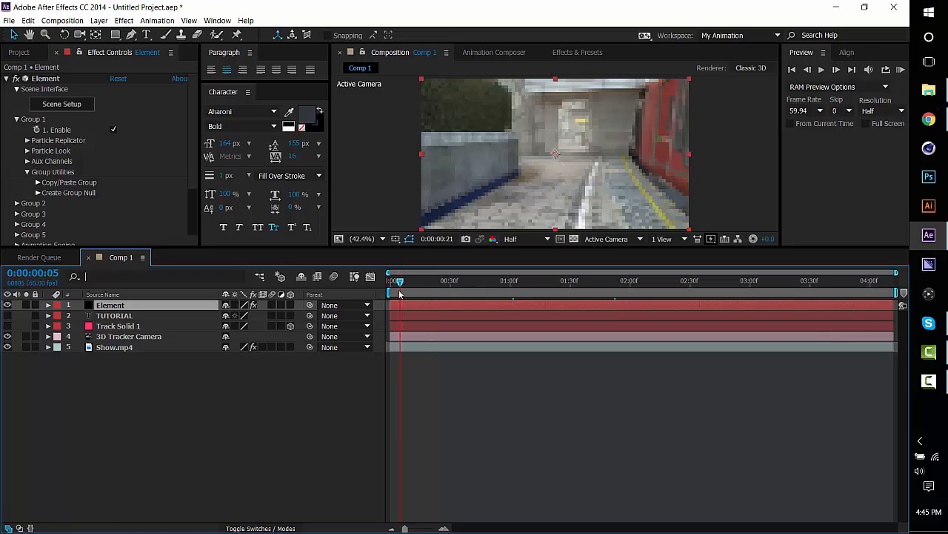
{"action": "key", "text": "Page_Up"}
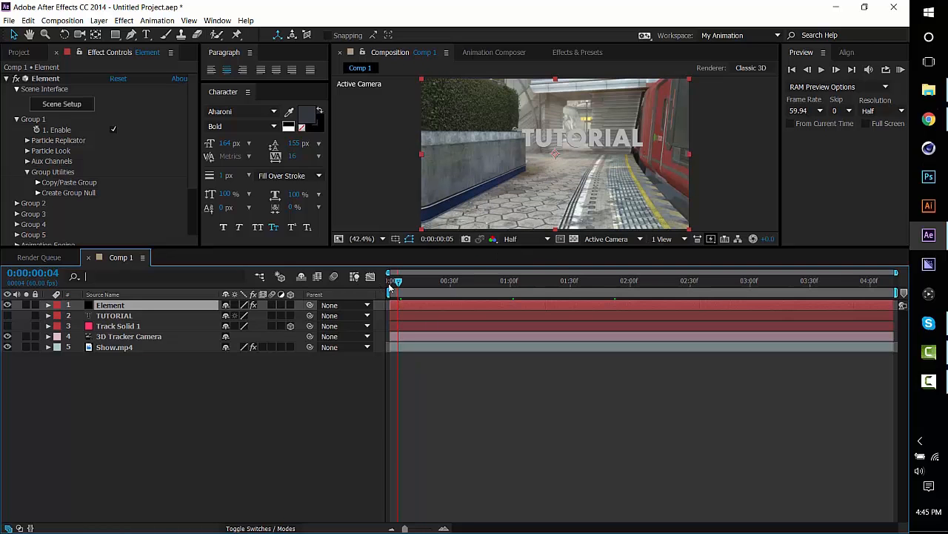
{"action": "left_click", "coordinate": [390, 288]}
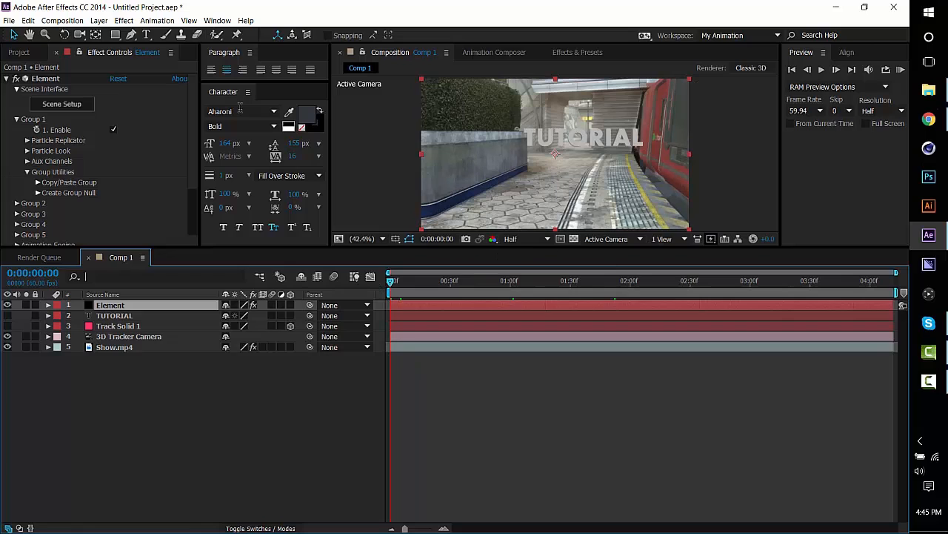
{"action": "left_click", "coordinate": [27, 150]}
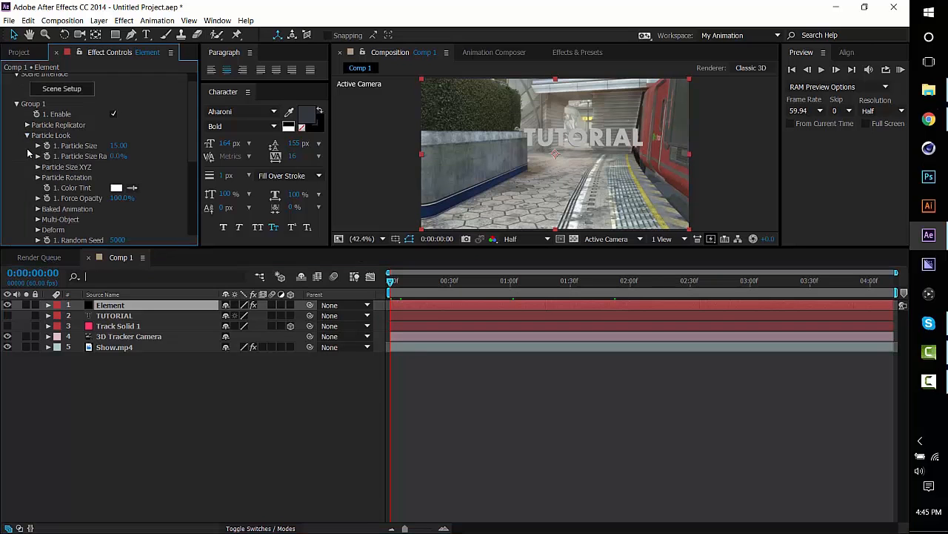
{"action": "scroll", "coordinate": [68, 152], "scroll_direction": "down", "scroll_amount": 2}
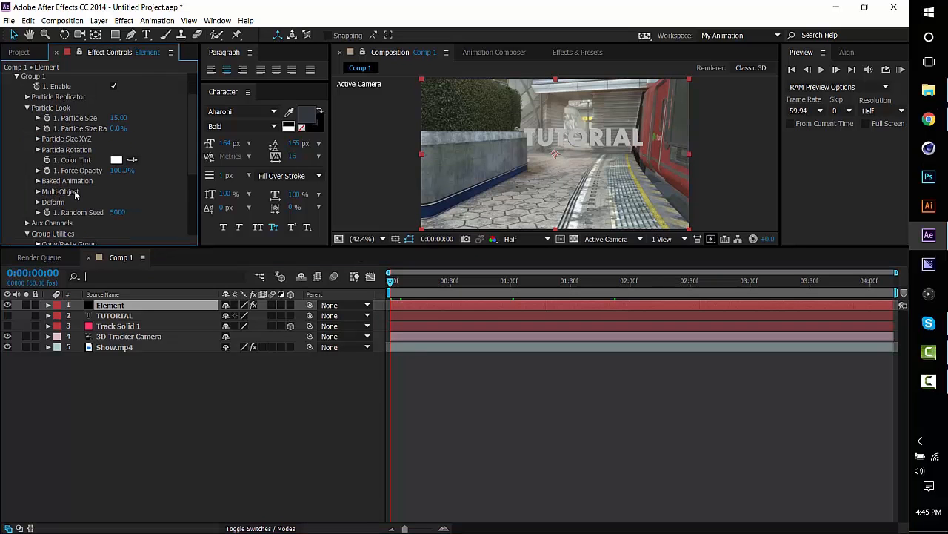
{"action": "left_click", "coordinate": [38, 191]}
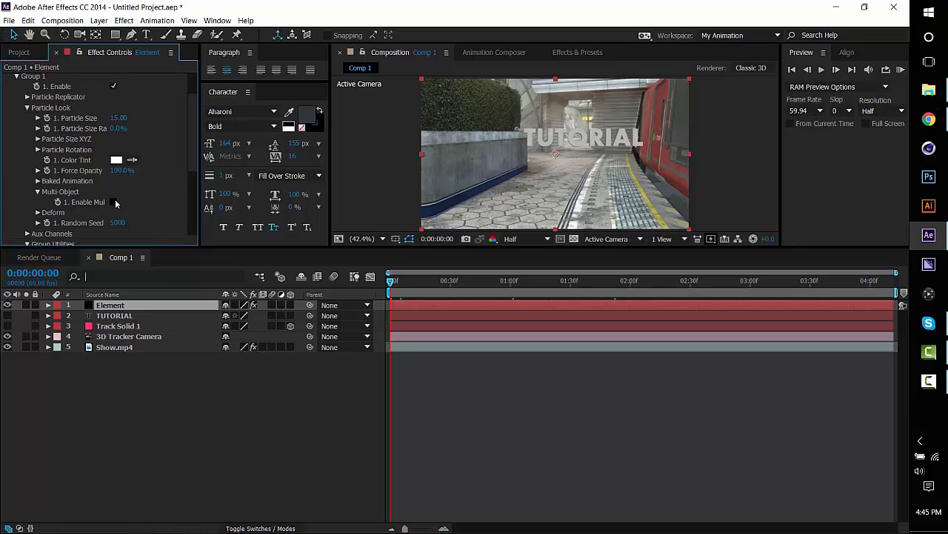
{"action": "left_click", "coordinate": [114, 203]}
{"action": "scroll", "coordinate": [222, 374], "scroll_direction": "up", "scroll_amount": 7}
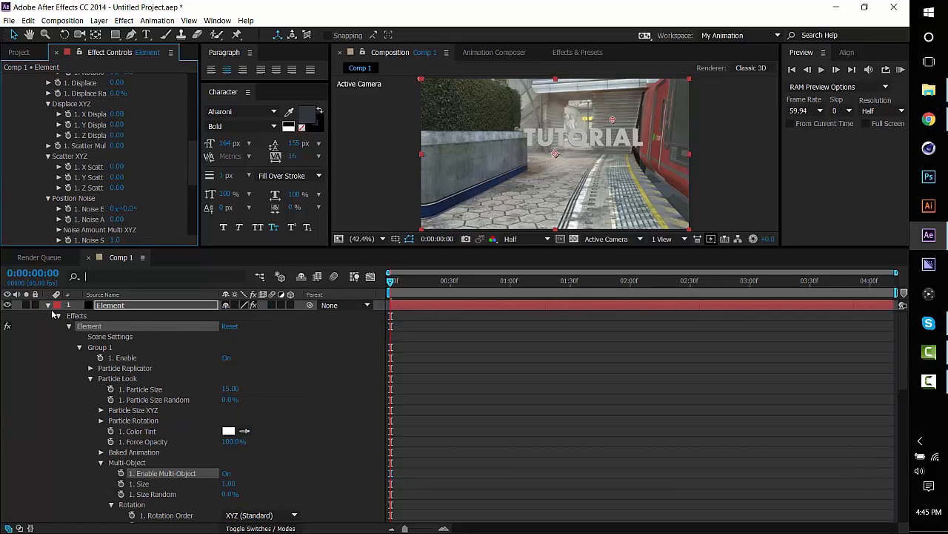
{"action": "left_click", "coordinate": [48, 305]}
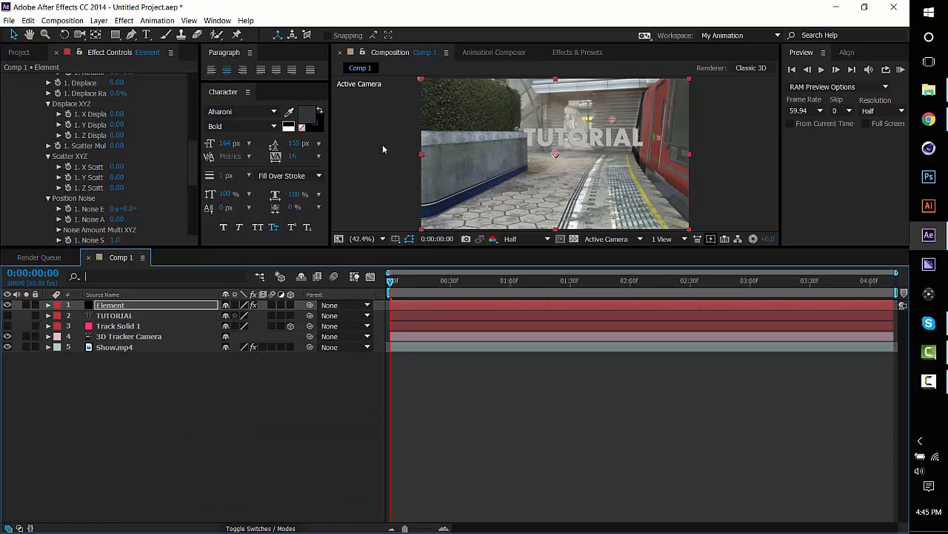
Examine the Multi-Object rotation, displace, scatter and noise settings, widening the effect settings area to fit the full property names.
{"action": "scroll", "coordinate": [98, 162], "scroll_direction": "down", "scroll_amount": 4}
{"action": "scroll", "coordinate": [99, 160], "scroll_direction": "up", "scroll_amount": 6}
{"action": "scroll", "coordinate": [159, 205], "scroll_direction": "up", "scroll_amount": 6}
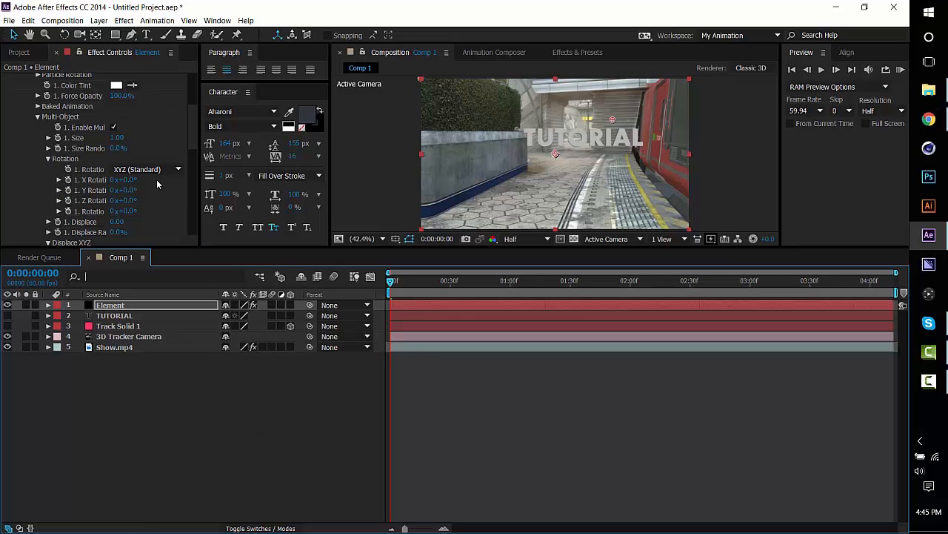
{"action": "scroll", "coordinate": [163, 141], "scroll_direction": "down", "scroll_amount": 5}
{"action": "scroll", "coordinate": [126, 195], "scroll_direction": "down", "scroll_amount": 8}
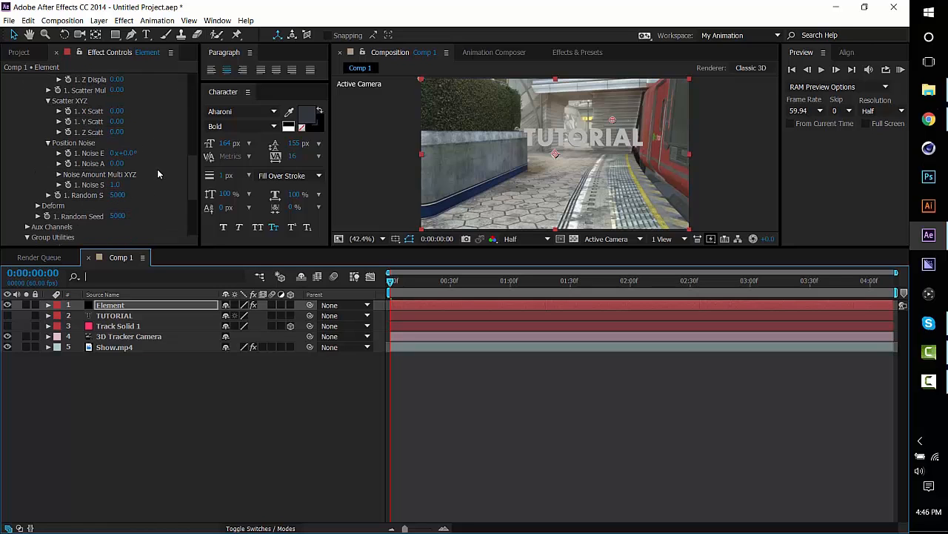
{"action": "scroll", "coordinate": [139, 157], "scroll_direction": "up", "scroll_amount": 8}
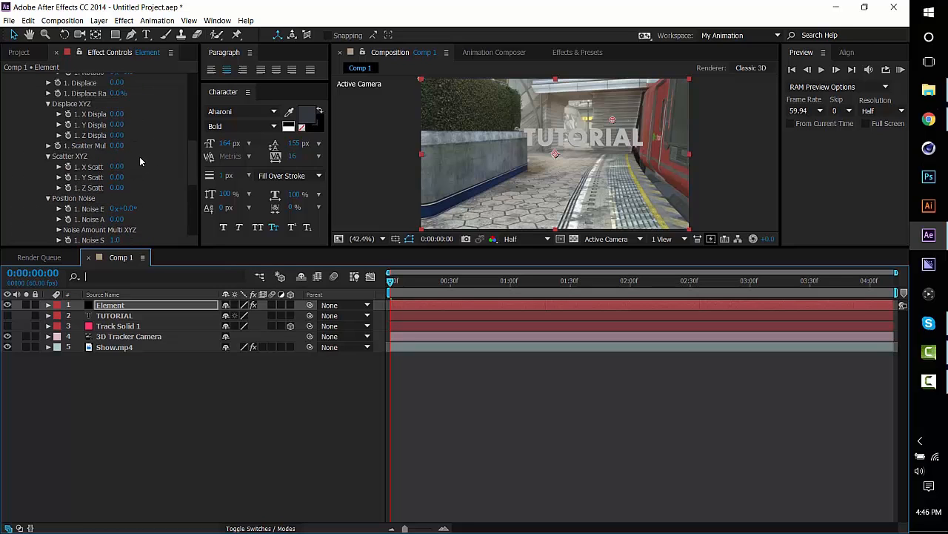
{"action": "scroll", "coordinate": [109, 163], "scroll_direction": "down", "scroll_amount": 4}
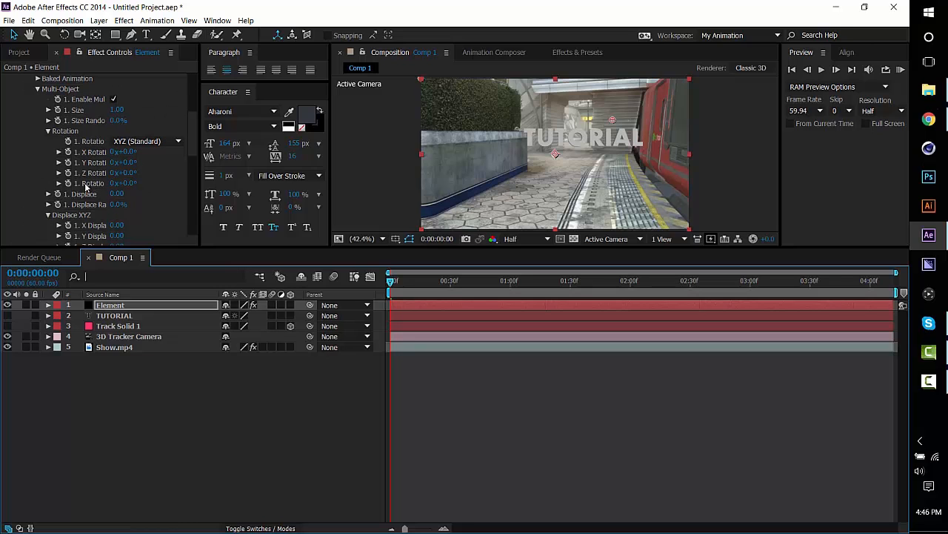
{"action": "left_click_drag", "start_coordinate": [200, 178], "coordinate": [384, 172]}
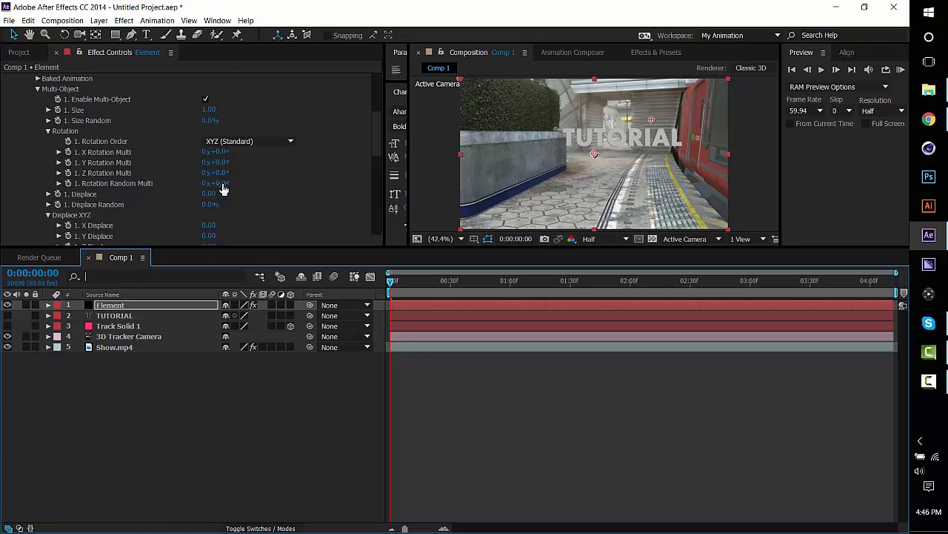
Try a Rotation Random Multi of 128° on the text letters and reset it to 0°.
{"action": "left_click_drag", "start_coordinate": [221, 183], "coordinate": [305, 183]}
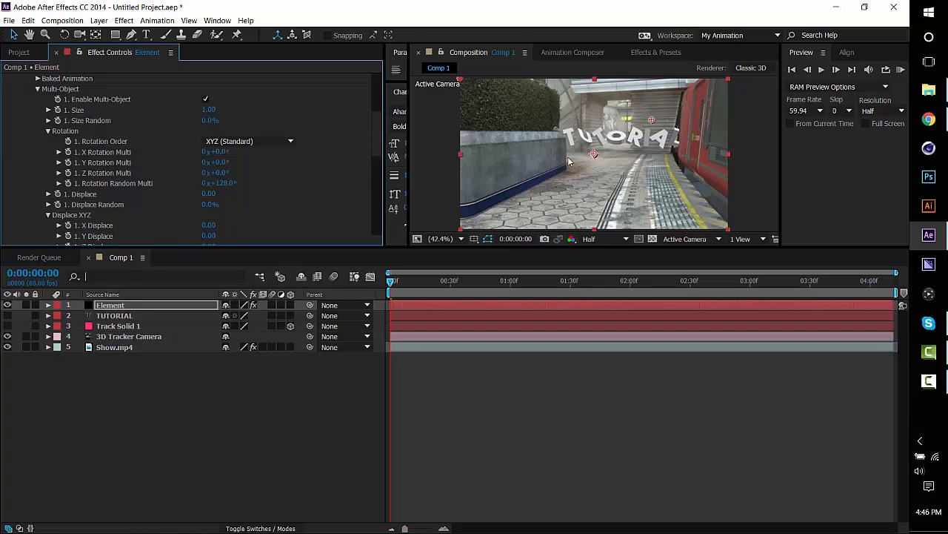
{"action": "mouse_move", "coordinate": [216, 184]}
{"action": "left_mouse_down"}
{"action": "mouse_move", "coordinate": [126, 188]}
{"action": "mouse_move", "coordinate": [215, 187]}
{"action": "left_mouse_up"}
{"action": "left_click", "coordinate": [222, 183]}
{"action": "type", "text": "0"}
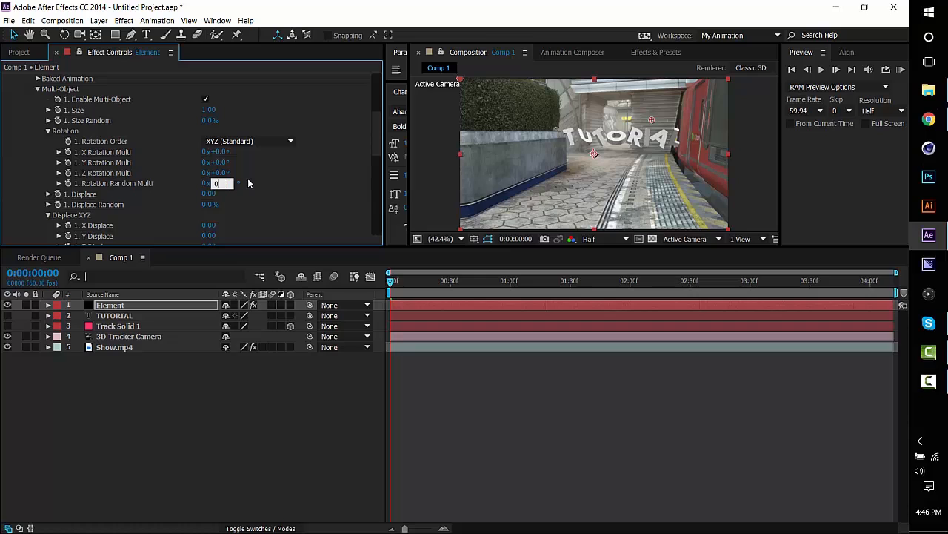
{"action": "key", "text": "Return"}
Keyframe Rotation Random Multi from 0° at 0:00:00:00 to 148° at 0:00:02:09, and scrub through the animation to 0:00:01:56.
{"action": "left_click", "coordinate": [67, 183]}
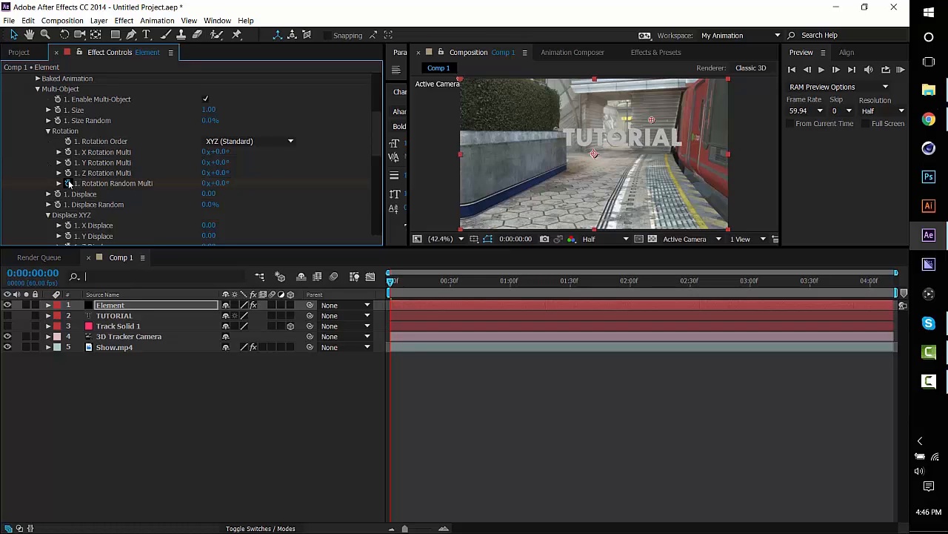
{"action": "left_click_drag", "start_coordinate": [390, 281], "coordinate": [648, 281]}
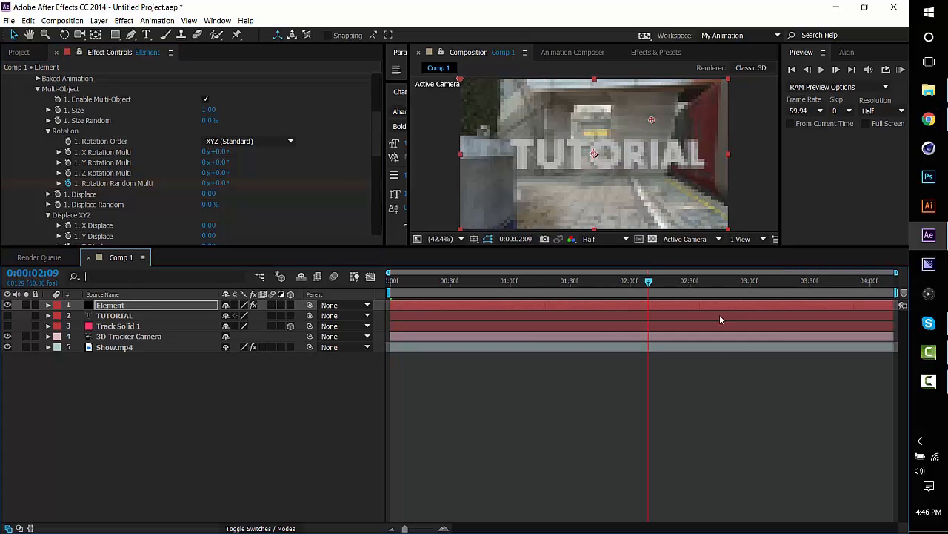
{"action": "key", "text": "u"}
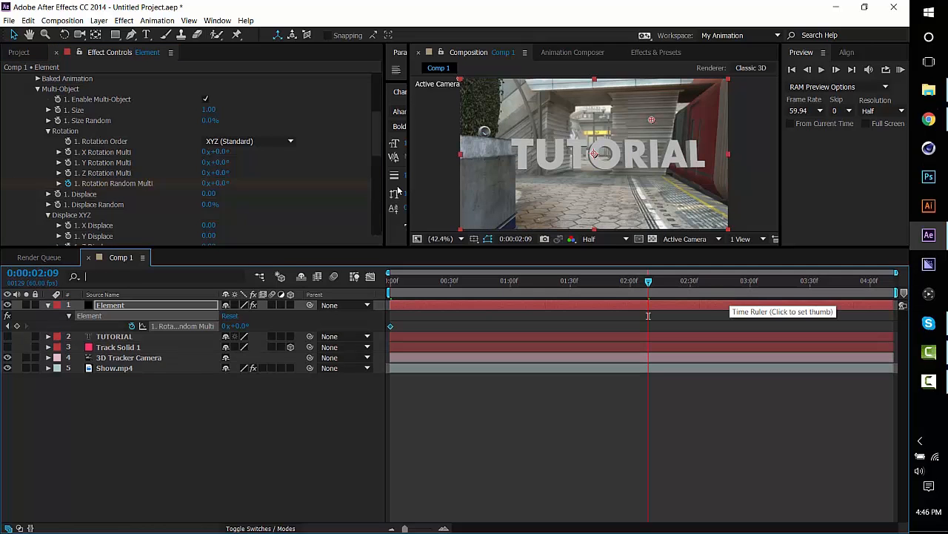
{"action": "left_click_drag", "start_coordinate": [221, 183], "coordinate": [308, 176]}
{"action": "left_click_drag", "start_coordinate": [414, 282], "coordinate": [640, 284]}
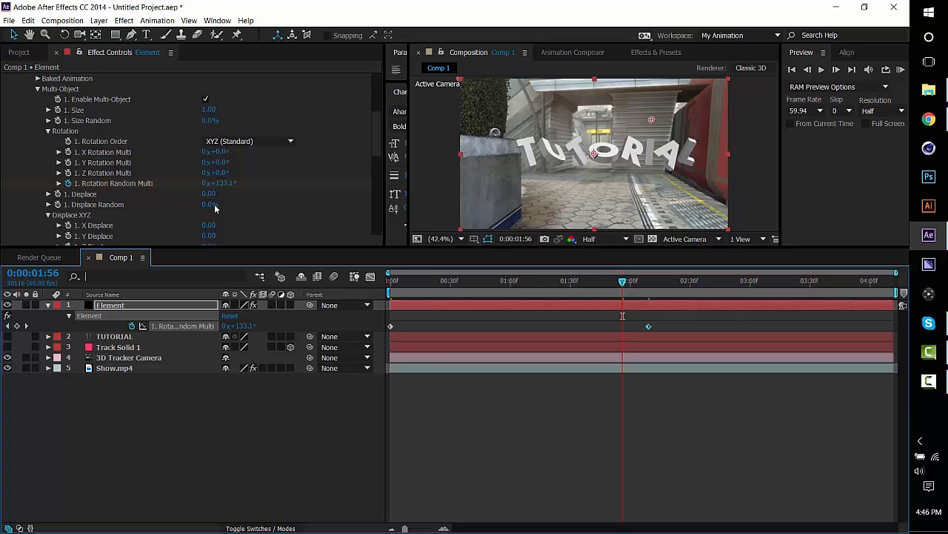
Try a Multi-Object Displace of 0.71, undo it, and set Z Scatter Multi to 5.08 instead.
{"action": "left_click_drag", "start_coordinate": [209, 194], "coordinate": [330, 157]}
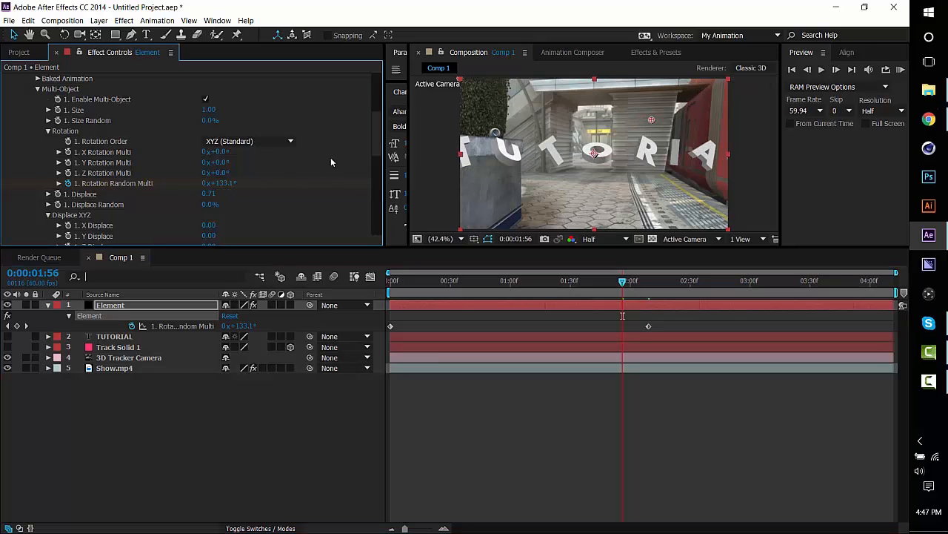
{"action": "key", "text": "ctrl+z"}
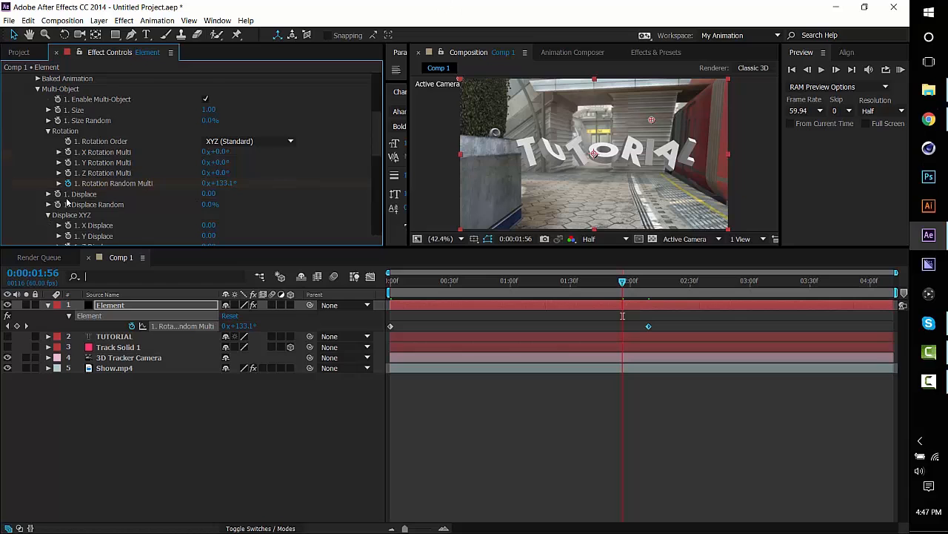
{"action": "scroll", "coordinate": [67, 200], "scroll_direction": "down", "scroll_amount": 3}
{"action": "scroll", "coordinate": [123, 173], "scroll_direction": "down", "scroll_amount": 1}
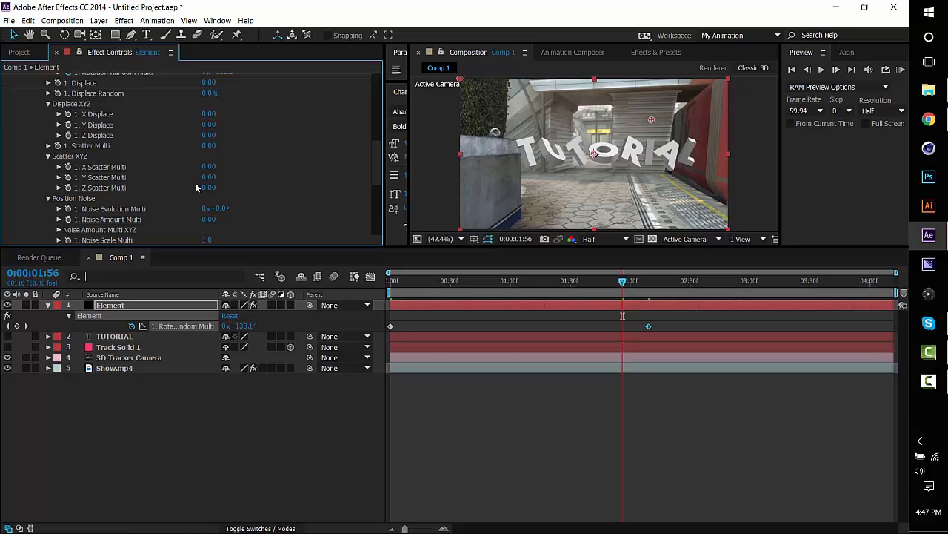
{"action": "left_click_drag", "start_coordinate": [208, 187], "coordinate": [231, 195]}
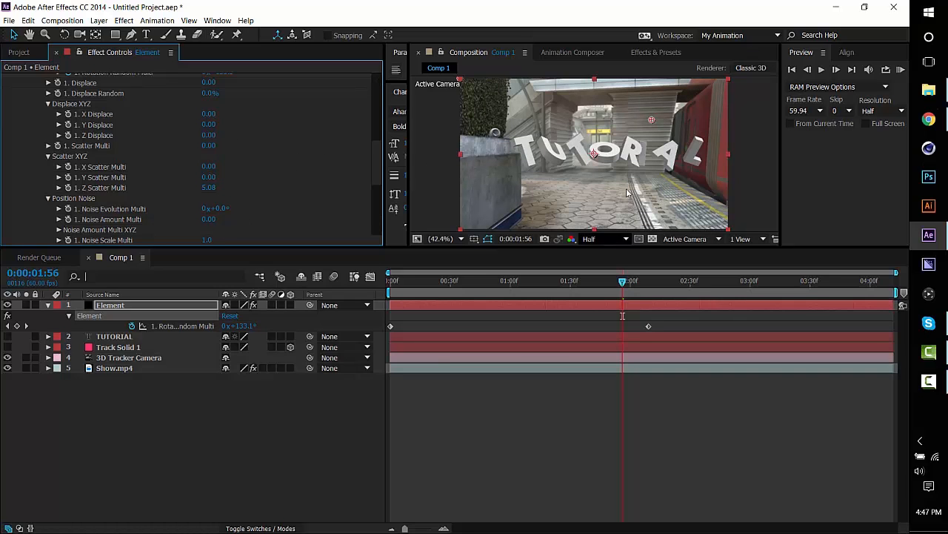
Set the Multi-Object Size Random to 19%.
{"action": "scroll", "coordinate": [252, 159], "scroll_direction": "down", "scroll_amount": 1}
{"action": "scroll", "coordinate": [249, 165], "scroll_direction": "down", "scroll_amount": 2}
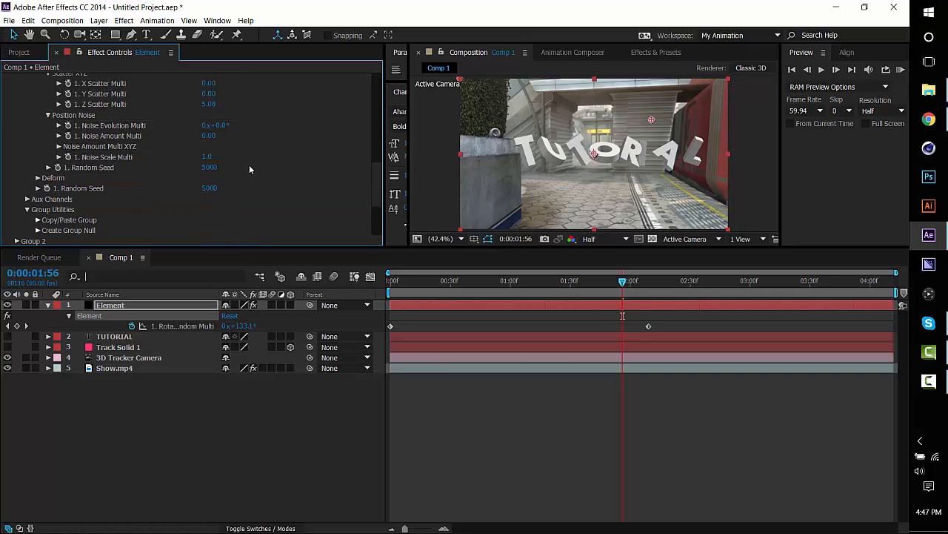
{"action": "scroll", "coordinate": [249, 164], "scroll_direction": "up", "scroll_amount": 6}
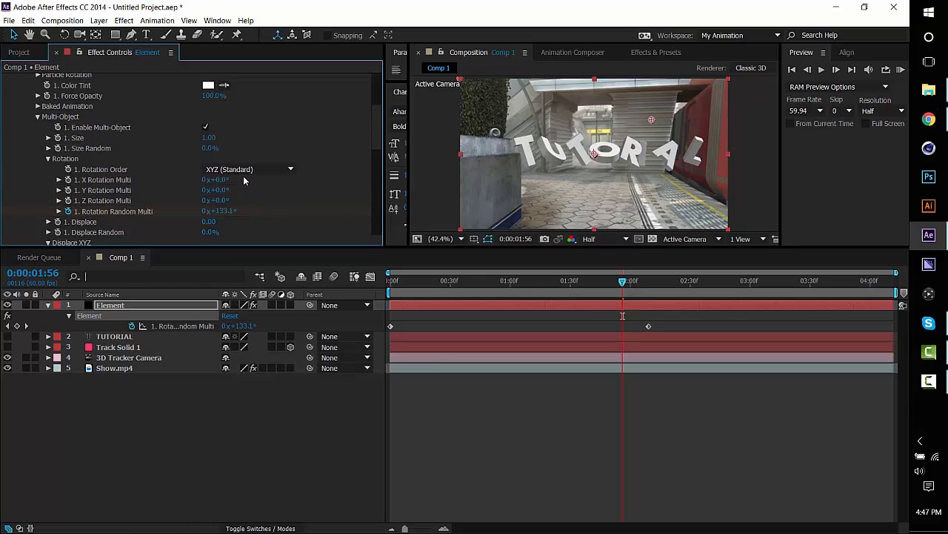
{"action": "left_click_drag", "start_coordinate": [210, 148], "coordinate": [245, 153]}
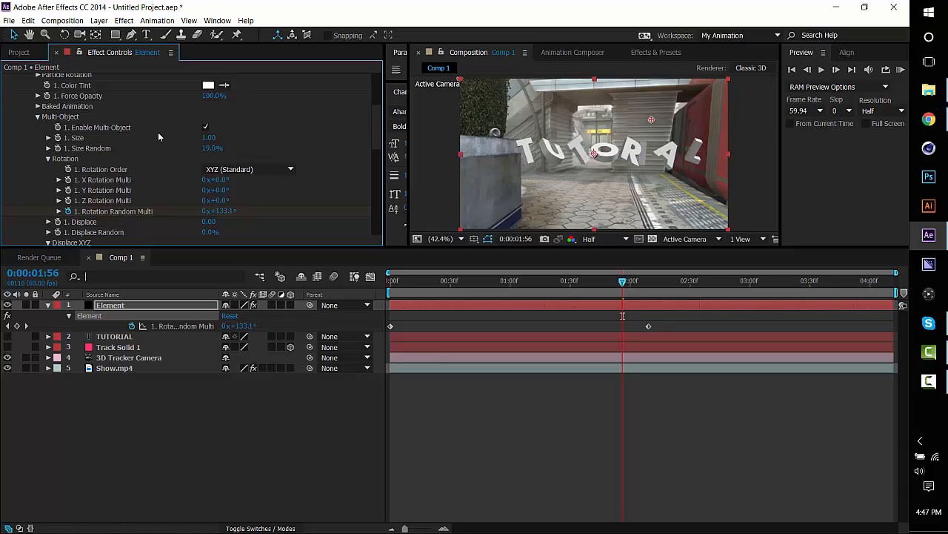
Keyframe the Multi-Object Size from 0 at 0:00:00:00 to 1 at 0:00:02:09.
{"action": "left_click_drag", "start_coordinate": [211, 142], "coordinate": [165, 147]}
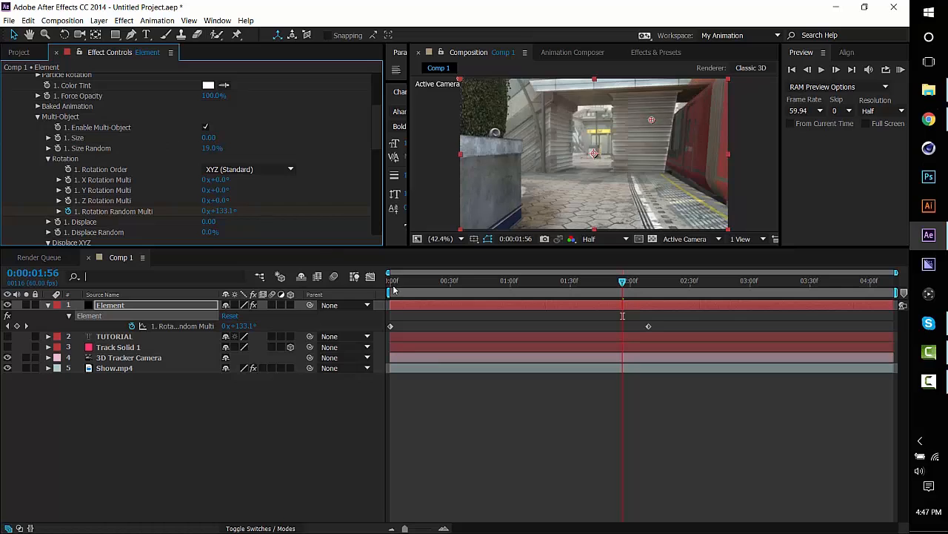
{"action": "key", "text": "Home"}
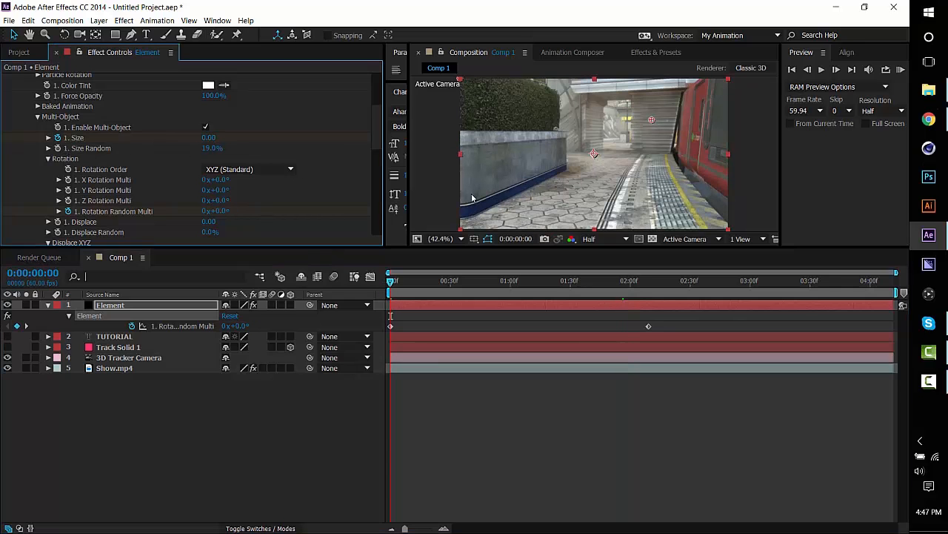
{"action": "left_click", "coordinate": [638, 286]}
{"action": "left_click_drag", "start_coordinate": [646, 286], "coordinate": [649, 285]}
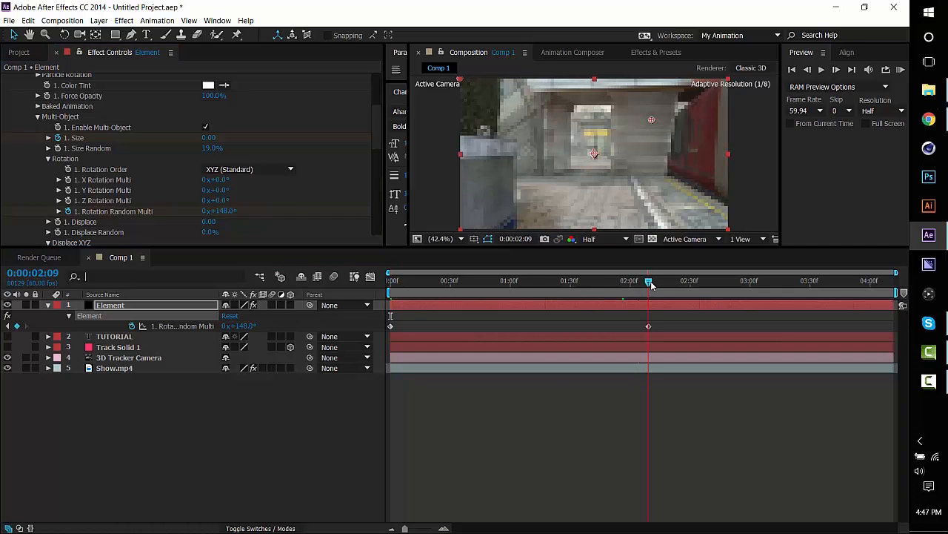
{"action": "left_click_drag", "start_coordinate": [213, 139], "coordinate": [231, 137]}
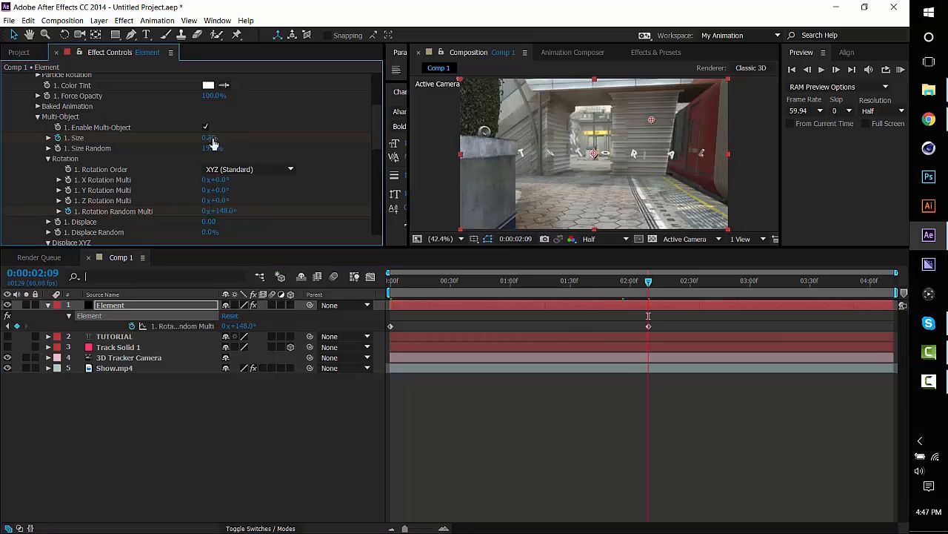
{"action": "left_click", "coordinate": [211, 138]}
{"action": "type", "text": "1"}
{"action": "key", "text": "Return"}
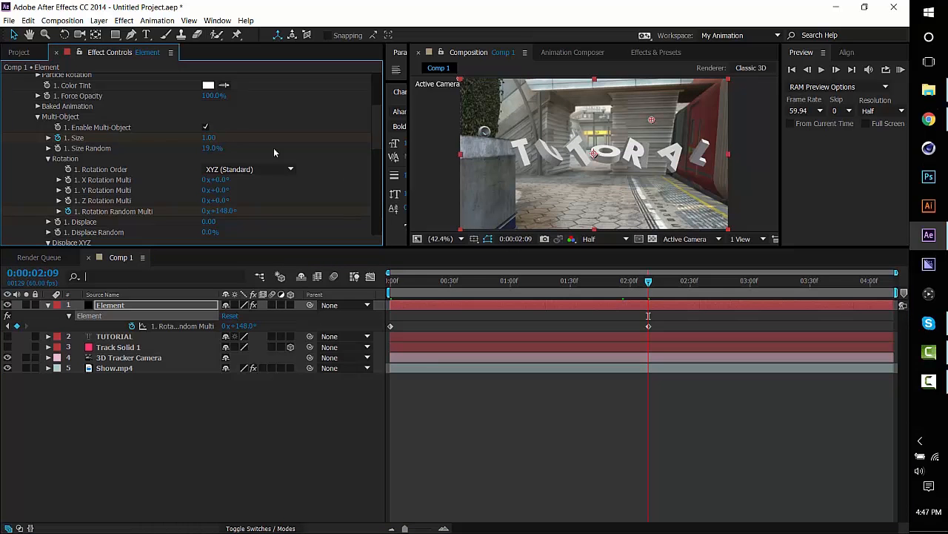
Scrub through the letter animation to 0:00:02:20, reveal all of the Element layer's keyframed properties, and clear the selection.
{"action": "left_click_drag", "start_coordinate": [391, 282], "coordinate": [438, 279]}
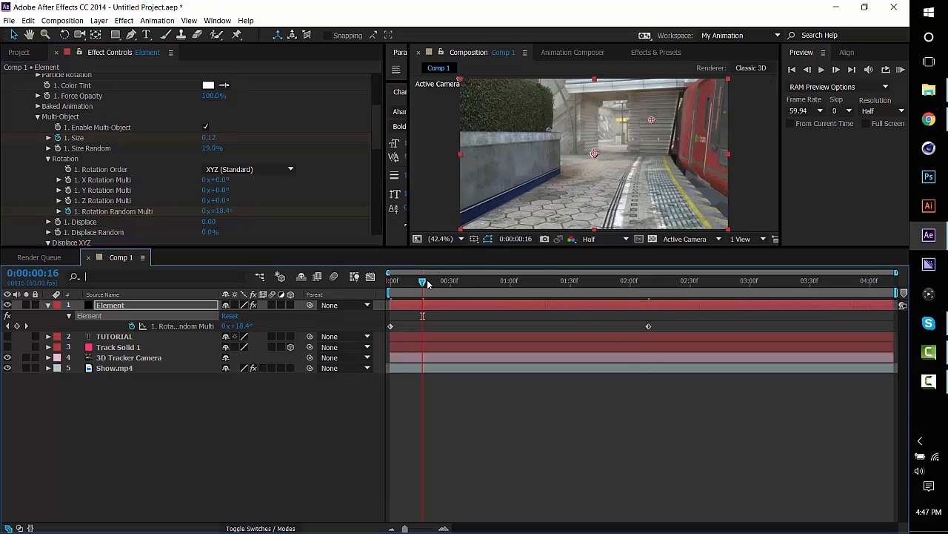
{"action": "left_click_drag", "start_coordinate": [427, 284], "coordinate": [670, 286]}
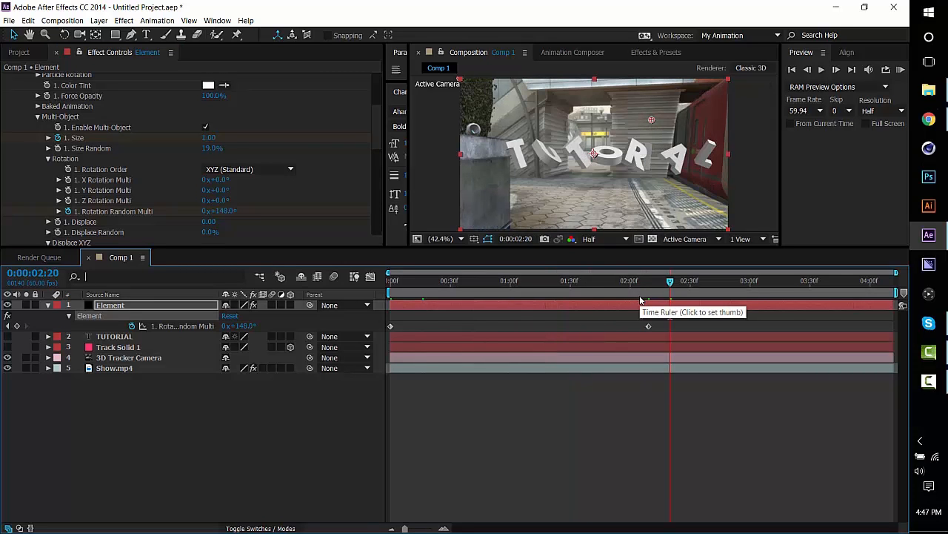
{"action": "key", "text": "u"}
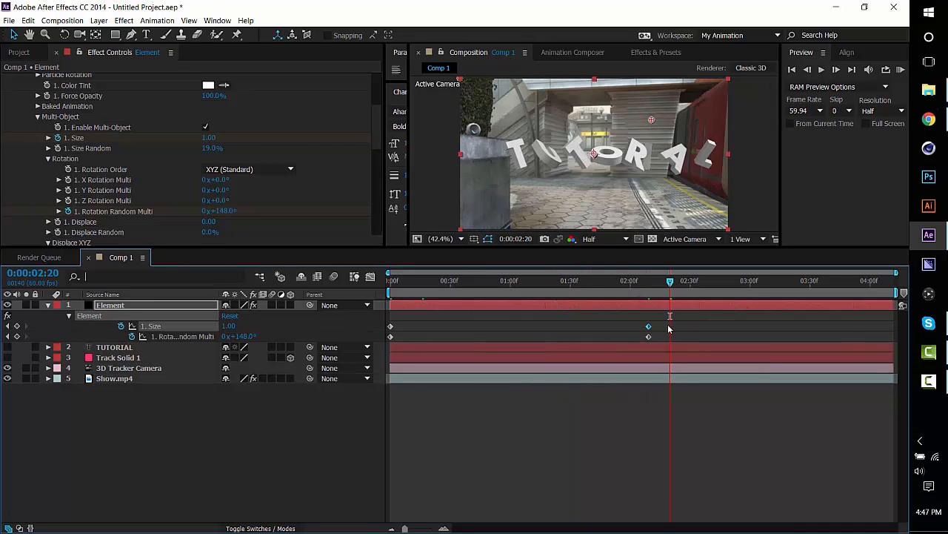
{"action": "left_click_drag", "start_coordinate": [669, 325], "coordinate": [696, 331]}
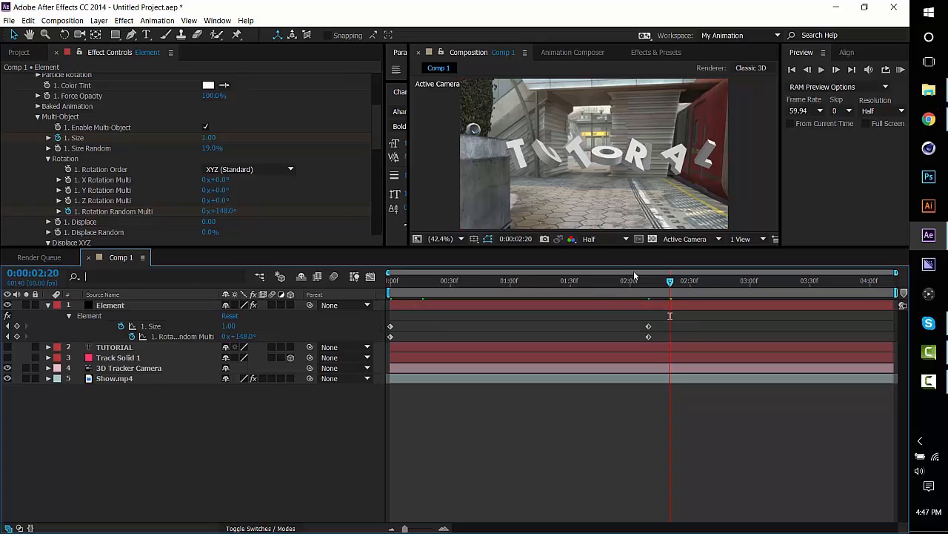
Apply Easy Ease to both Multi-Object Size keyframes on the Element layer.
{"action": "left_click", "coordinate": [635, 280]}
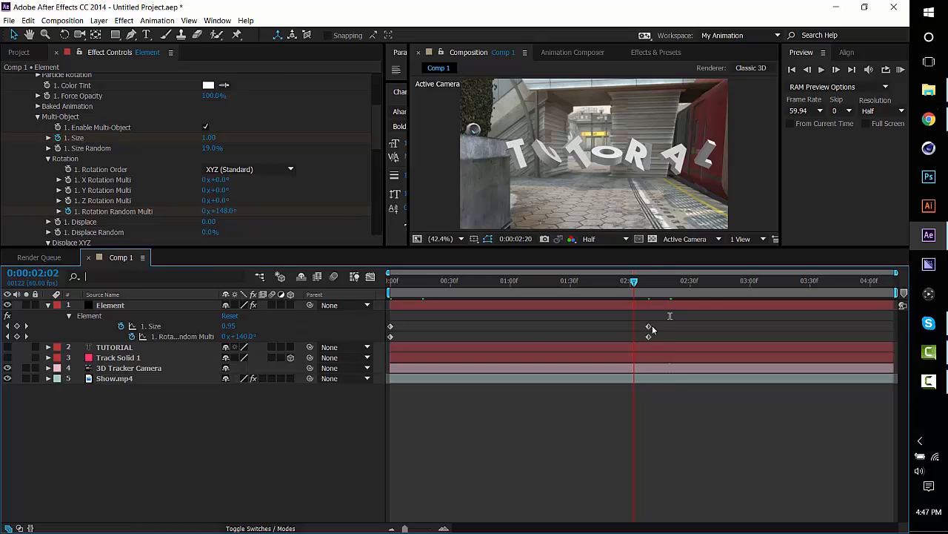
{"action": "left_click_drag", "start_coordinate": [652, 326], "coordinate": [363, 330]}
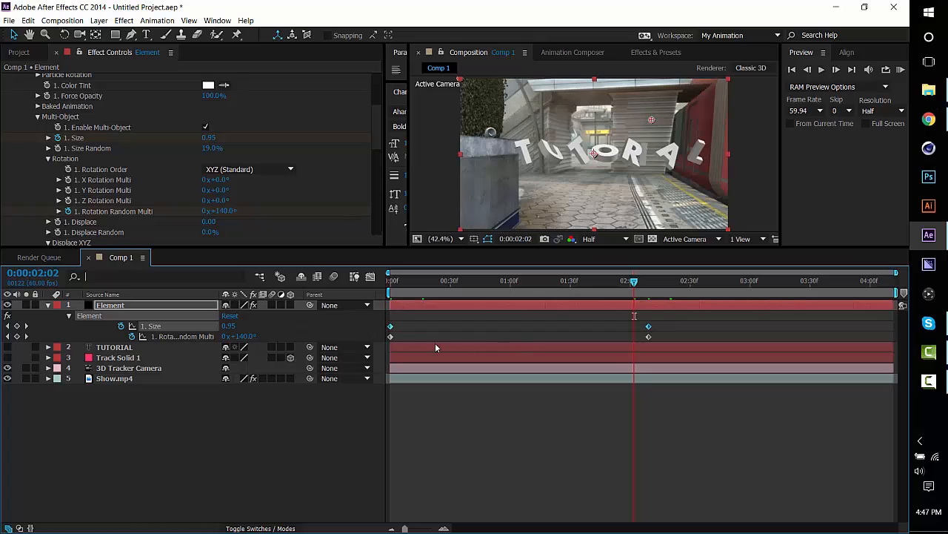
{"action": "right_click", "coordinate": [391, 326]}
{"action": "mouse_move", "coordinate": [465, 457]}
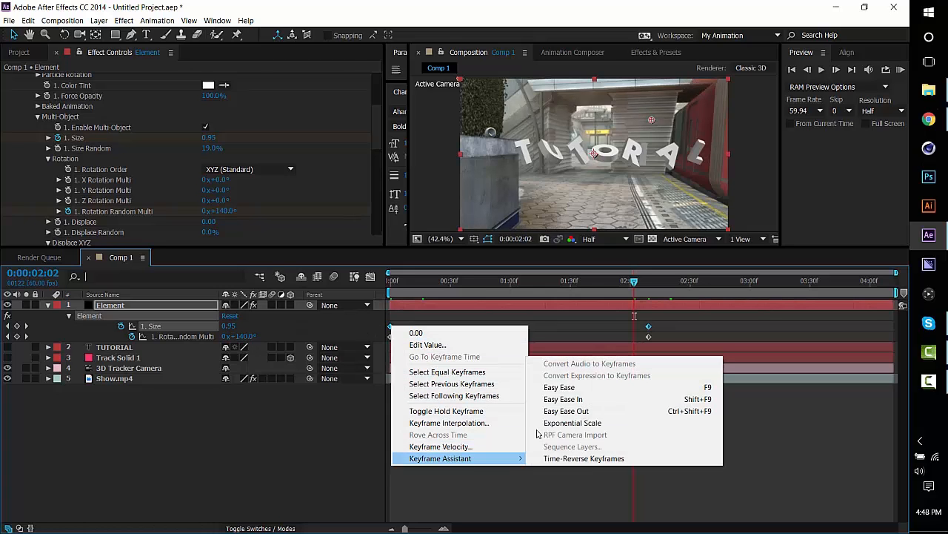
{"action": "left_click", "coordinate": [576, 385]}
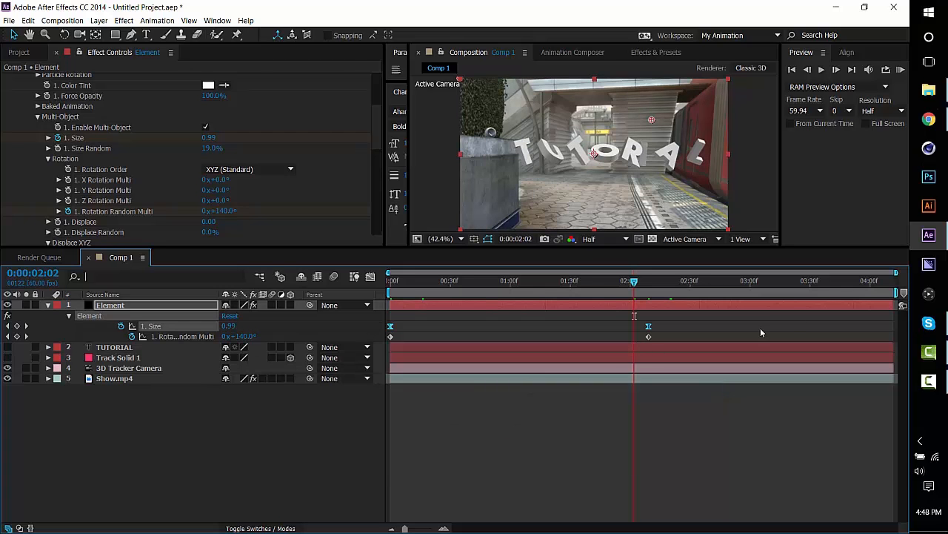
Reshape the Size curve in the Graph Editor, extending the end keyframe's handle back to about 0:00:00:28 and lengthening the start handle slightly, then return to the layer view.
{"action": "left_click", "coordinate": [370, 276]}
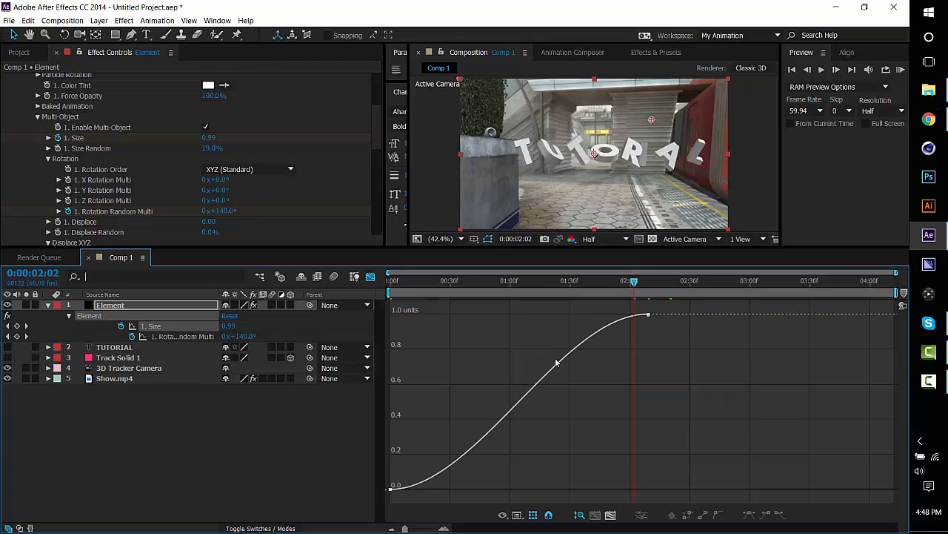
{"action": "left_click", "coordinate": [642, 317]}
{"action": "left_click_drag", "start_coordinate": [463, 318], "coordinate": [446, 314]}
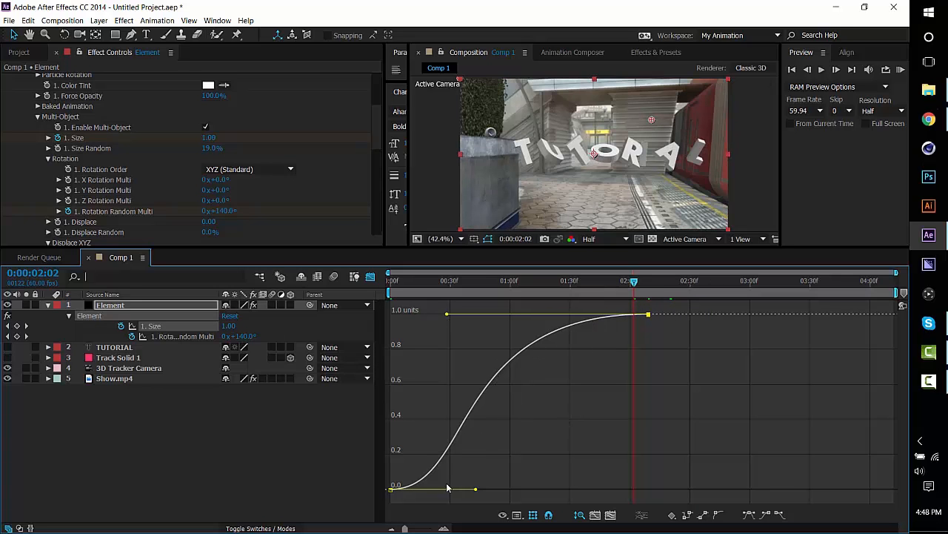
{"action": "left_click_drag", "start_coordinate": [476, 489], "coordinate": [492, 489]}
{"action": "left_click_drag", "start_coordinate": [435, 481], "coordinate": [453, 425]}
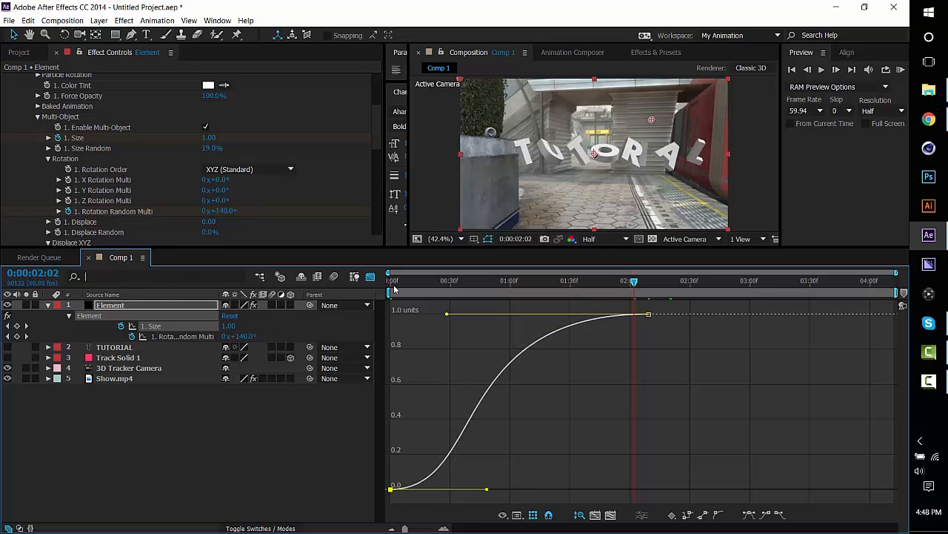
{"action": "left_click", "coordinate": [370, 276]}
Scrub through the eased letter growth from 0:00:00:14 to 0:00:01:59.
{"action": "left_click", "coordinate": [418, 282]}
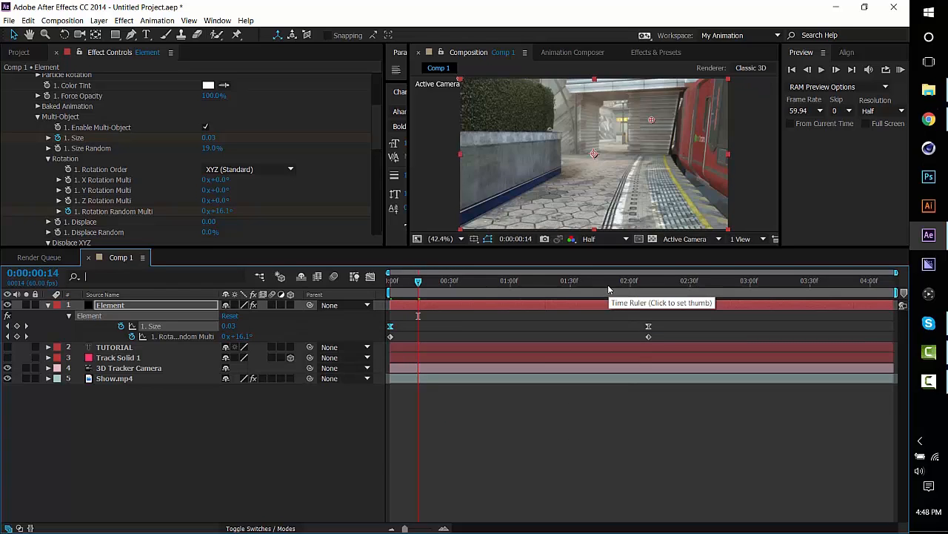
{"action": "left_click", "coordinate": [567, 283]}
{"action": "left_click", "coordinate": [627, 282]}
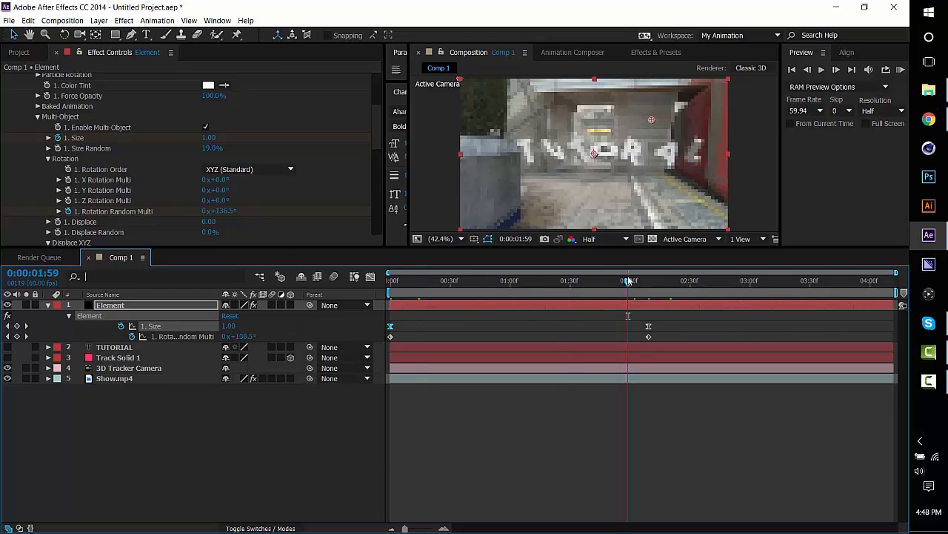